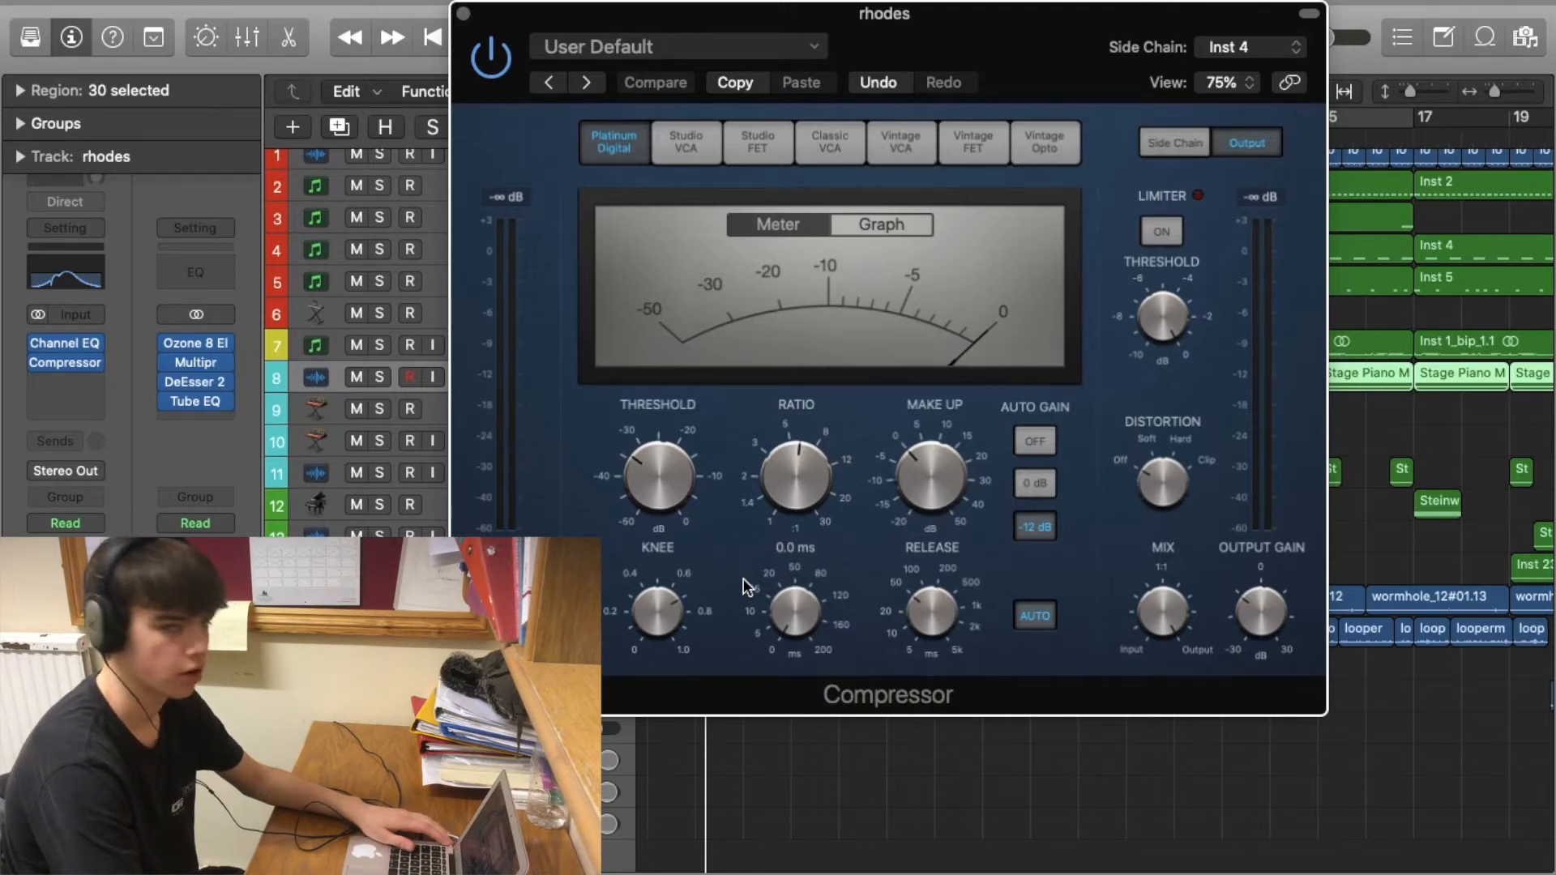
Step: Examine the rhodes compressor's threshold, ratio and attack settings, and switch its display to the graph
{"action": "mouse_move", "coordinate": [660, 485]}
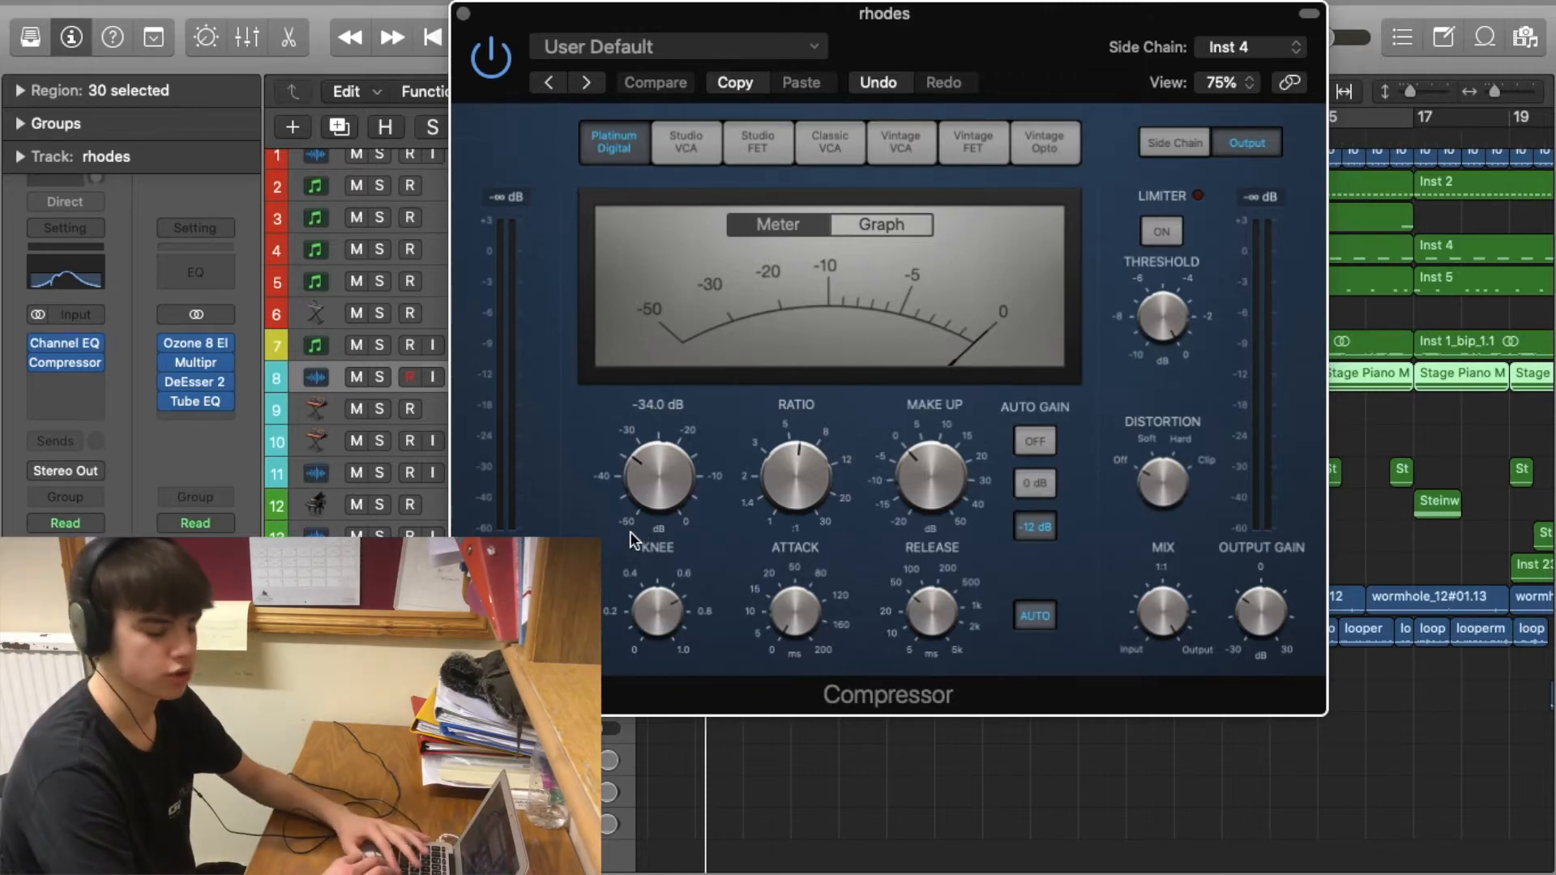
{"action": "mouse_move", "coordinate": [801, 493]}
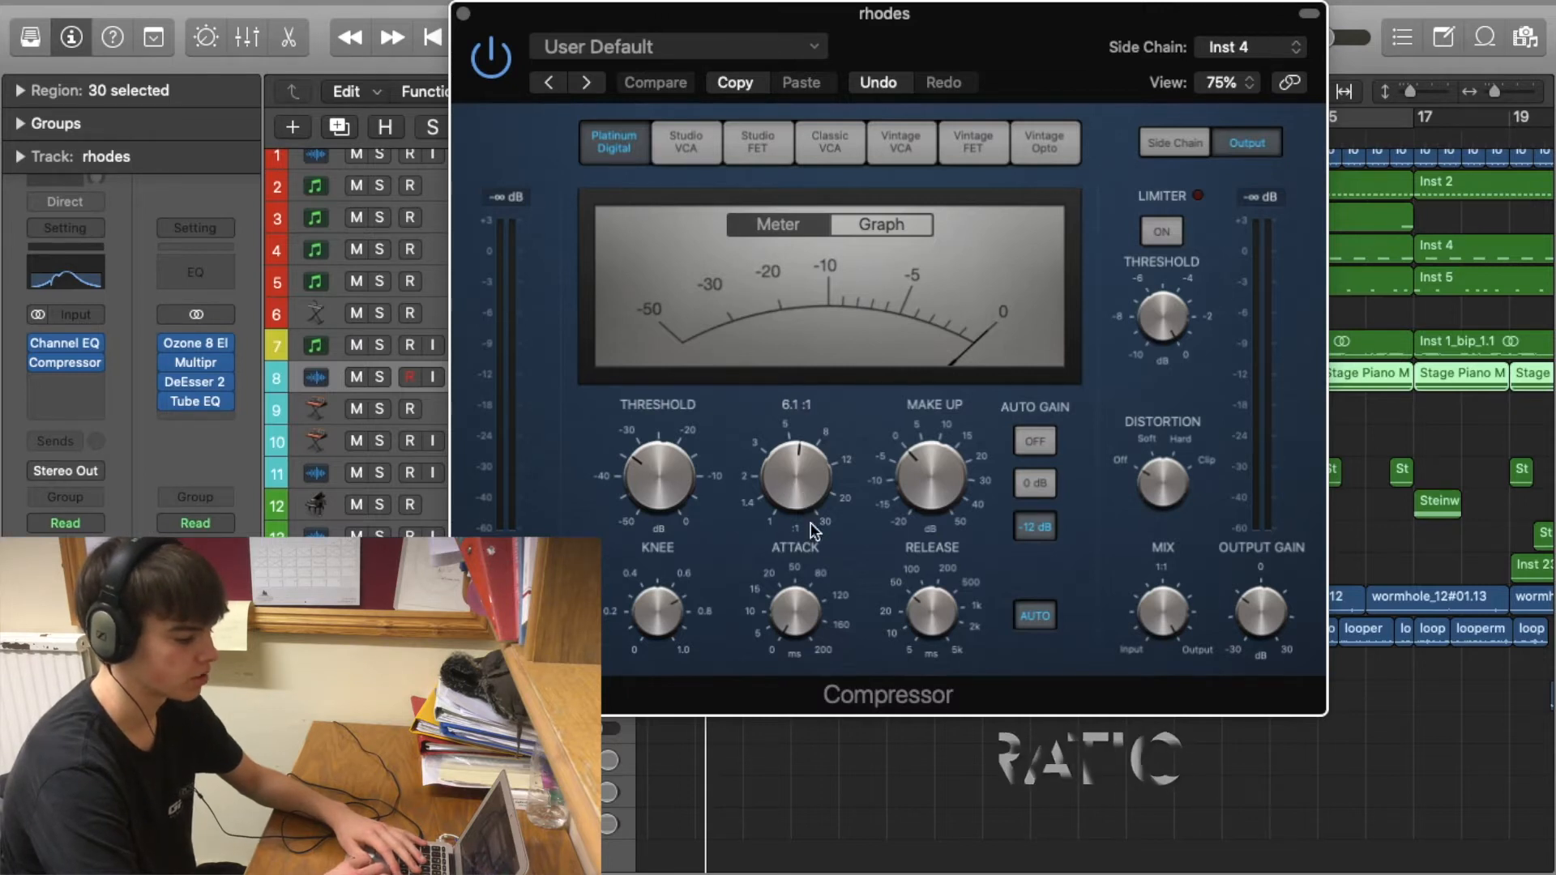
{"action": "mouse_move", "coordinate": [840, 568]}
{"action": "mouse_move", "coordinate": [848, 487]}
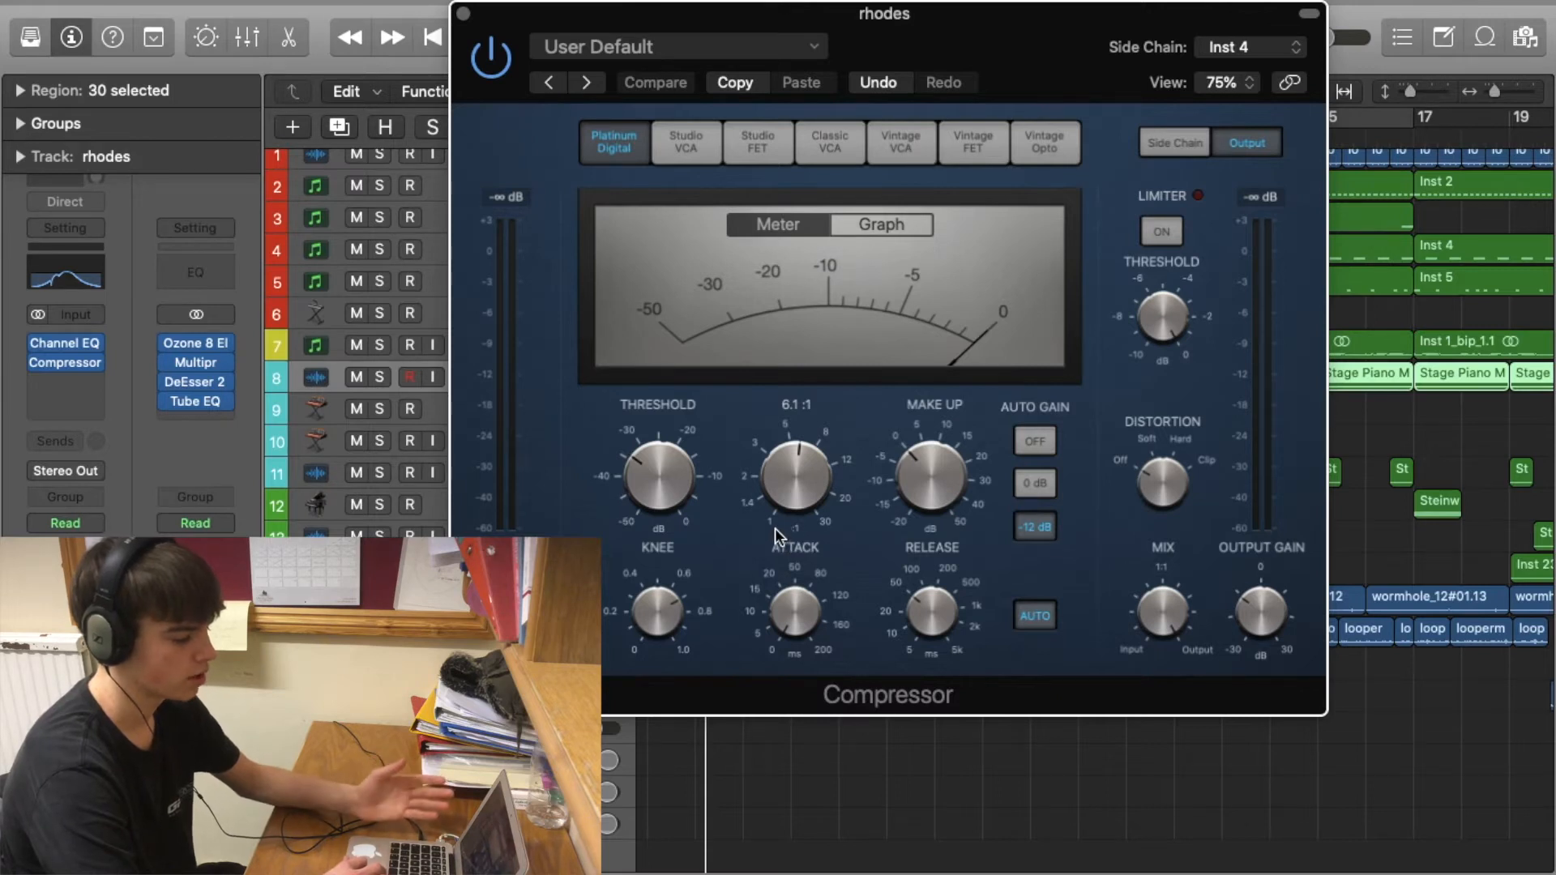
{"action": "mouse_move", "coordinate": [781, 534]}
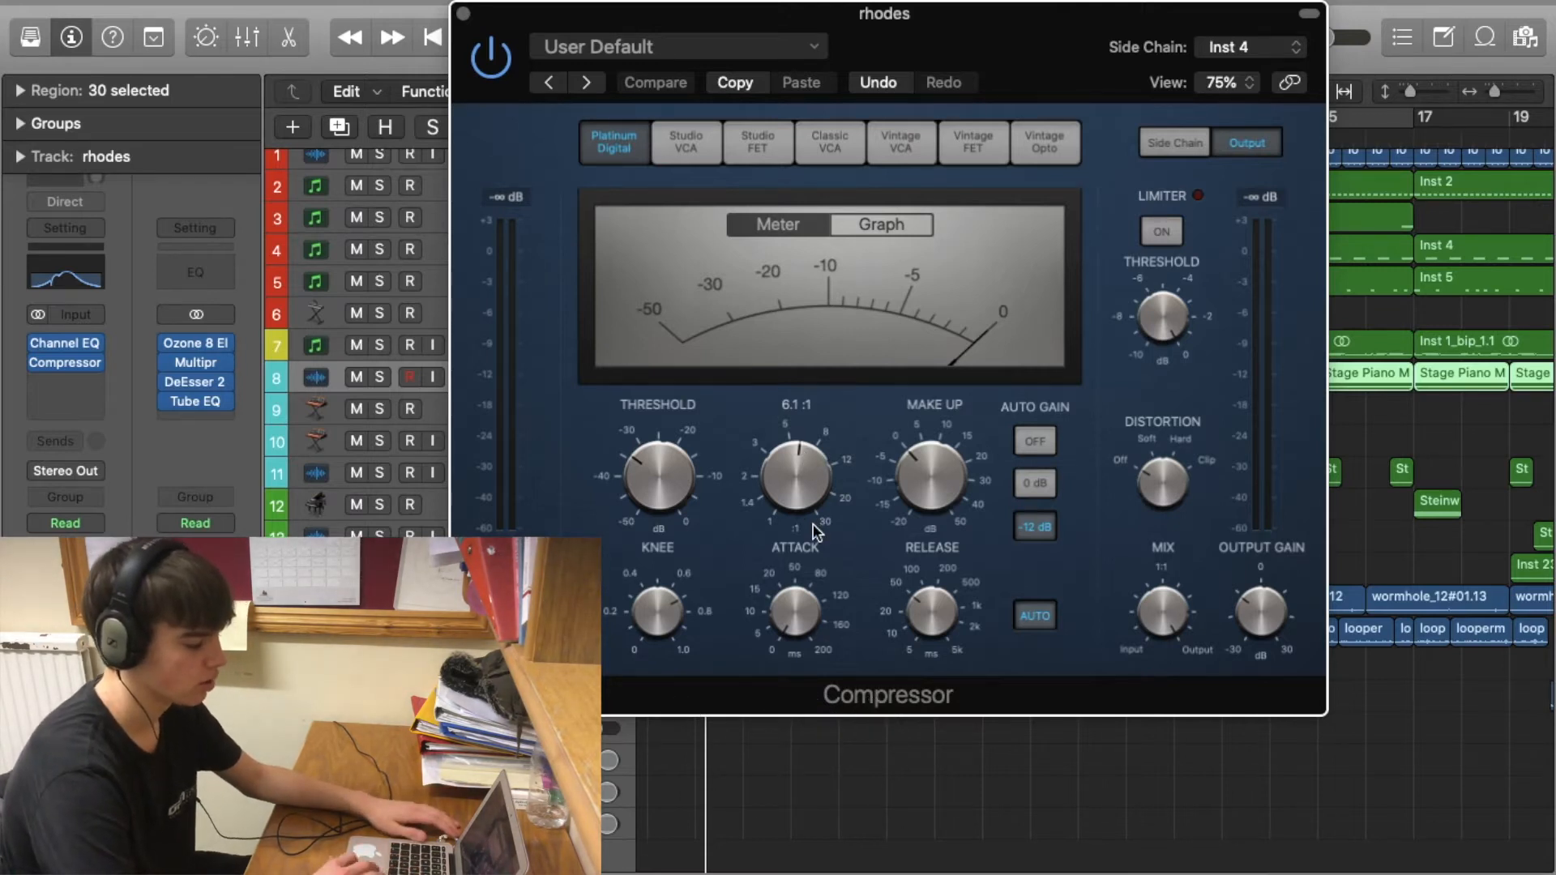
{"action": "mouse_move", "coordinate": [796, 618]}
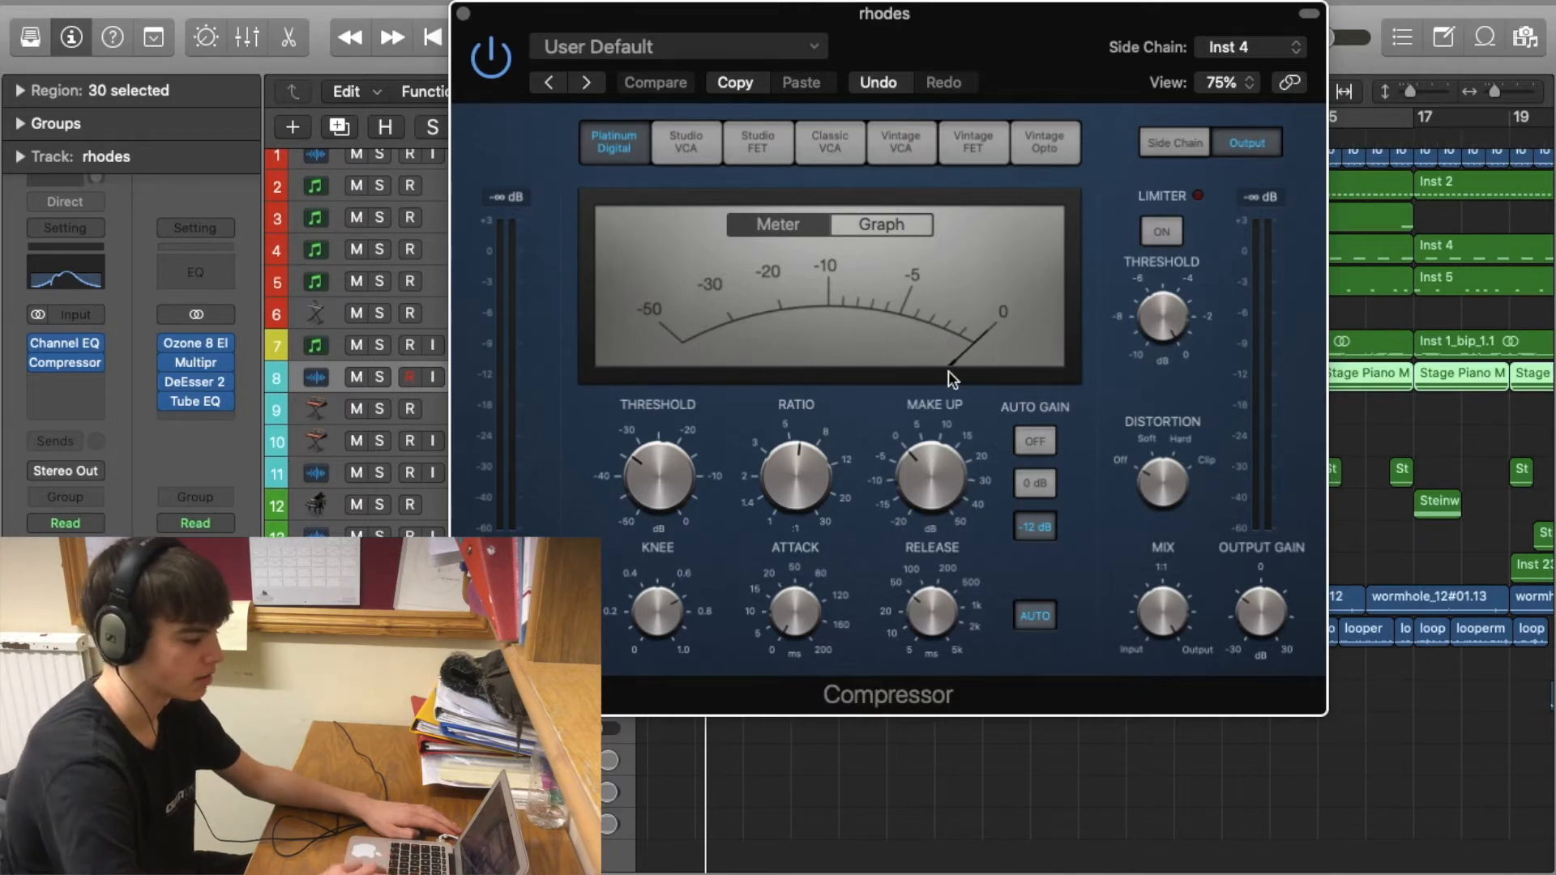
{"action": "left_click", "coordinate": [872, 225]}
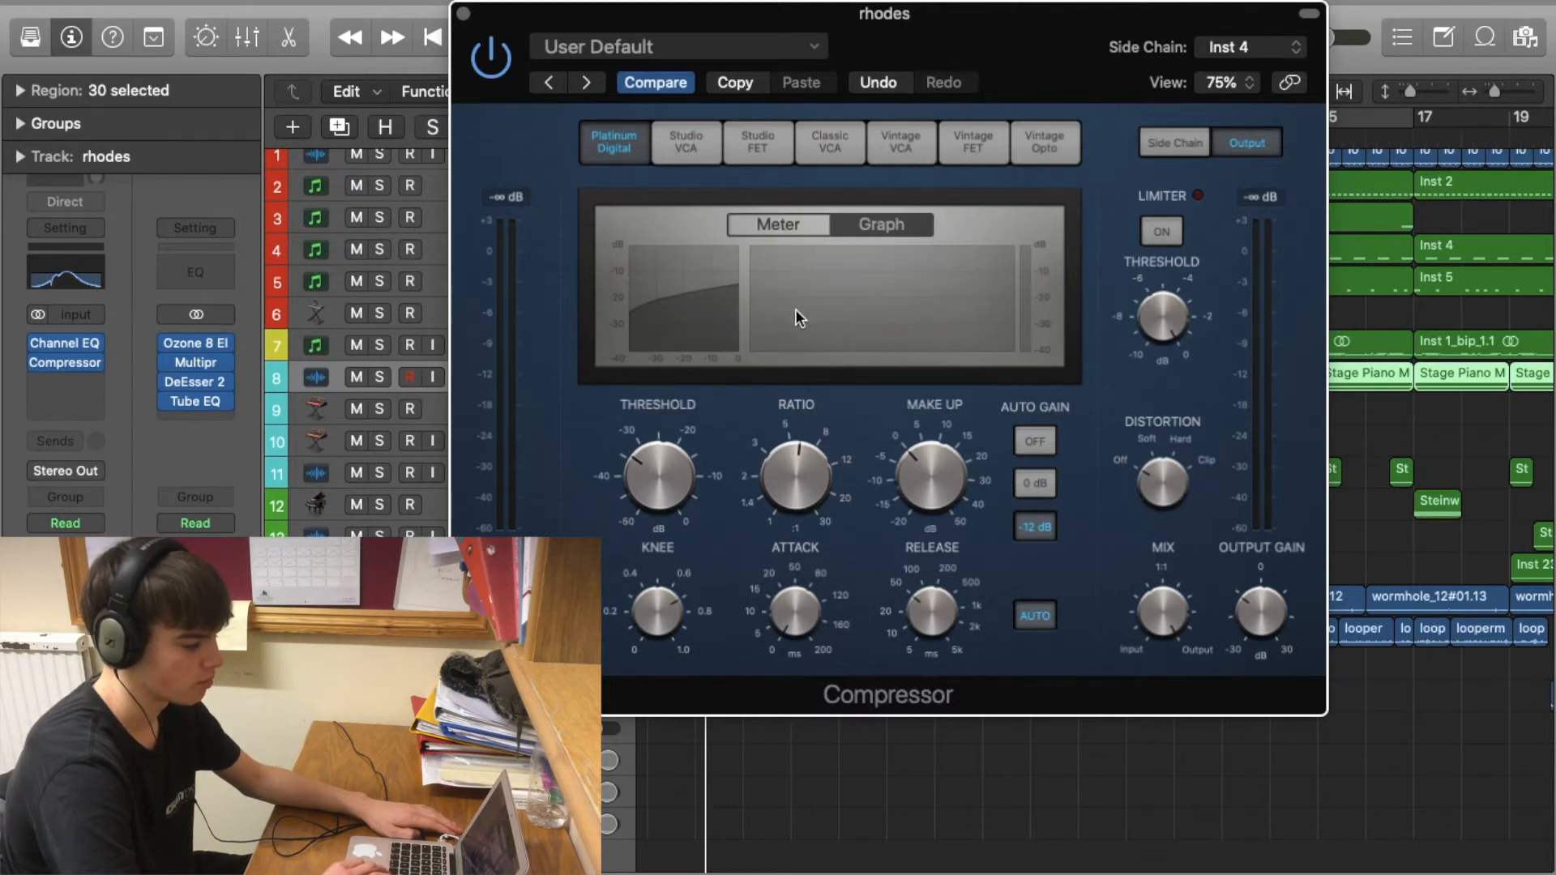
{"action": "left_click_drag", "start_coordinate": [997, 59], "coordinate": [893, 174]}
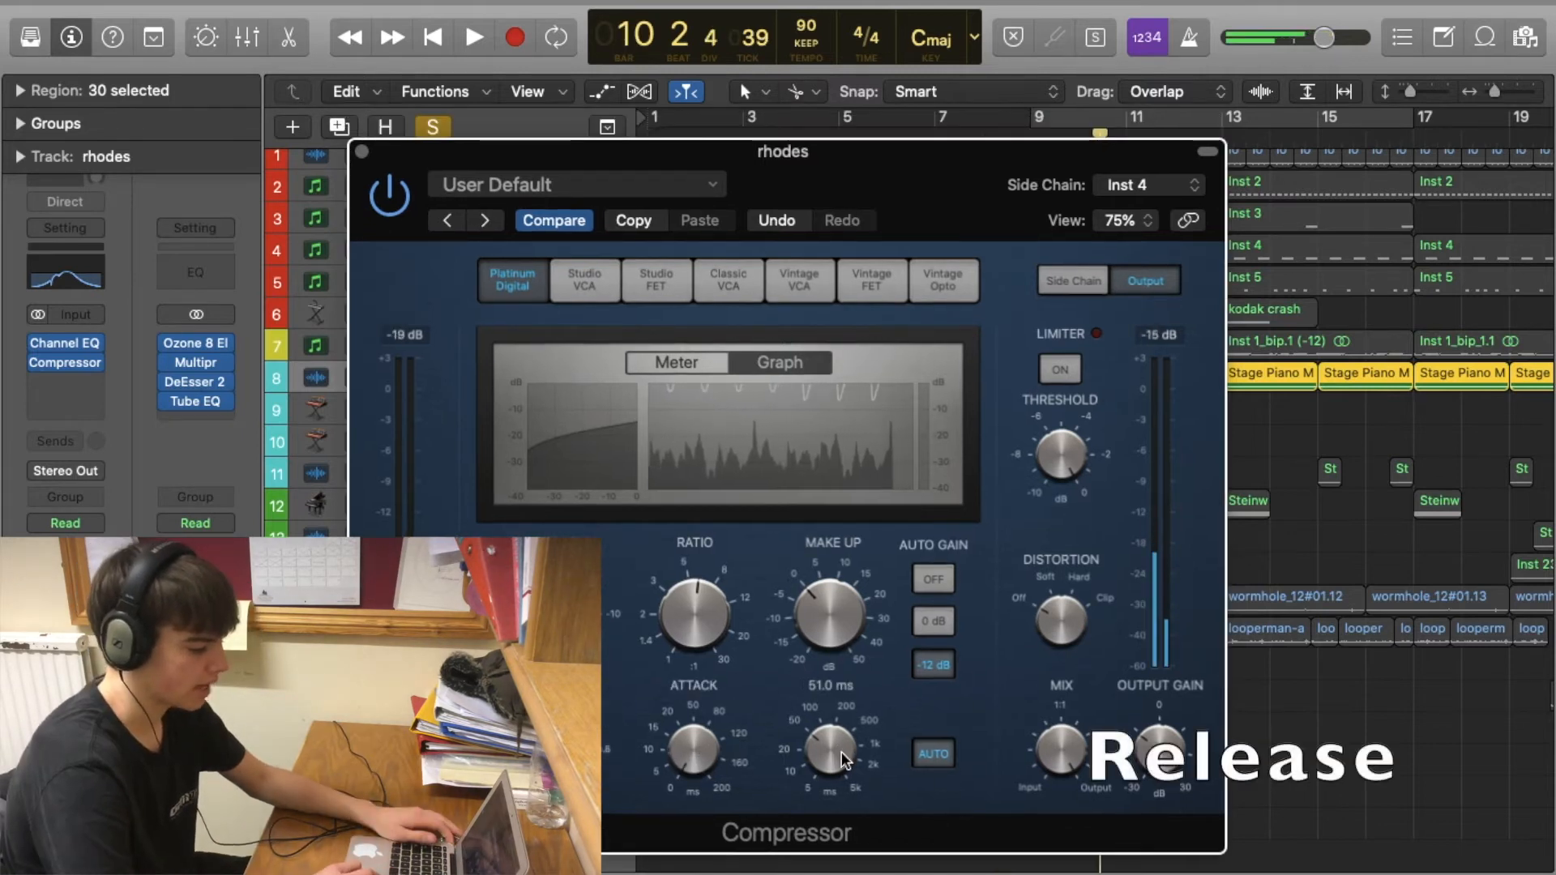
Step: Switch the rhodes compressor display to the meter and play the soloed rhodes to watch the gain reduction
{"action": "left_click", "coordinate": [678, 363]}
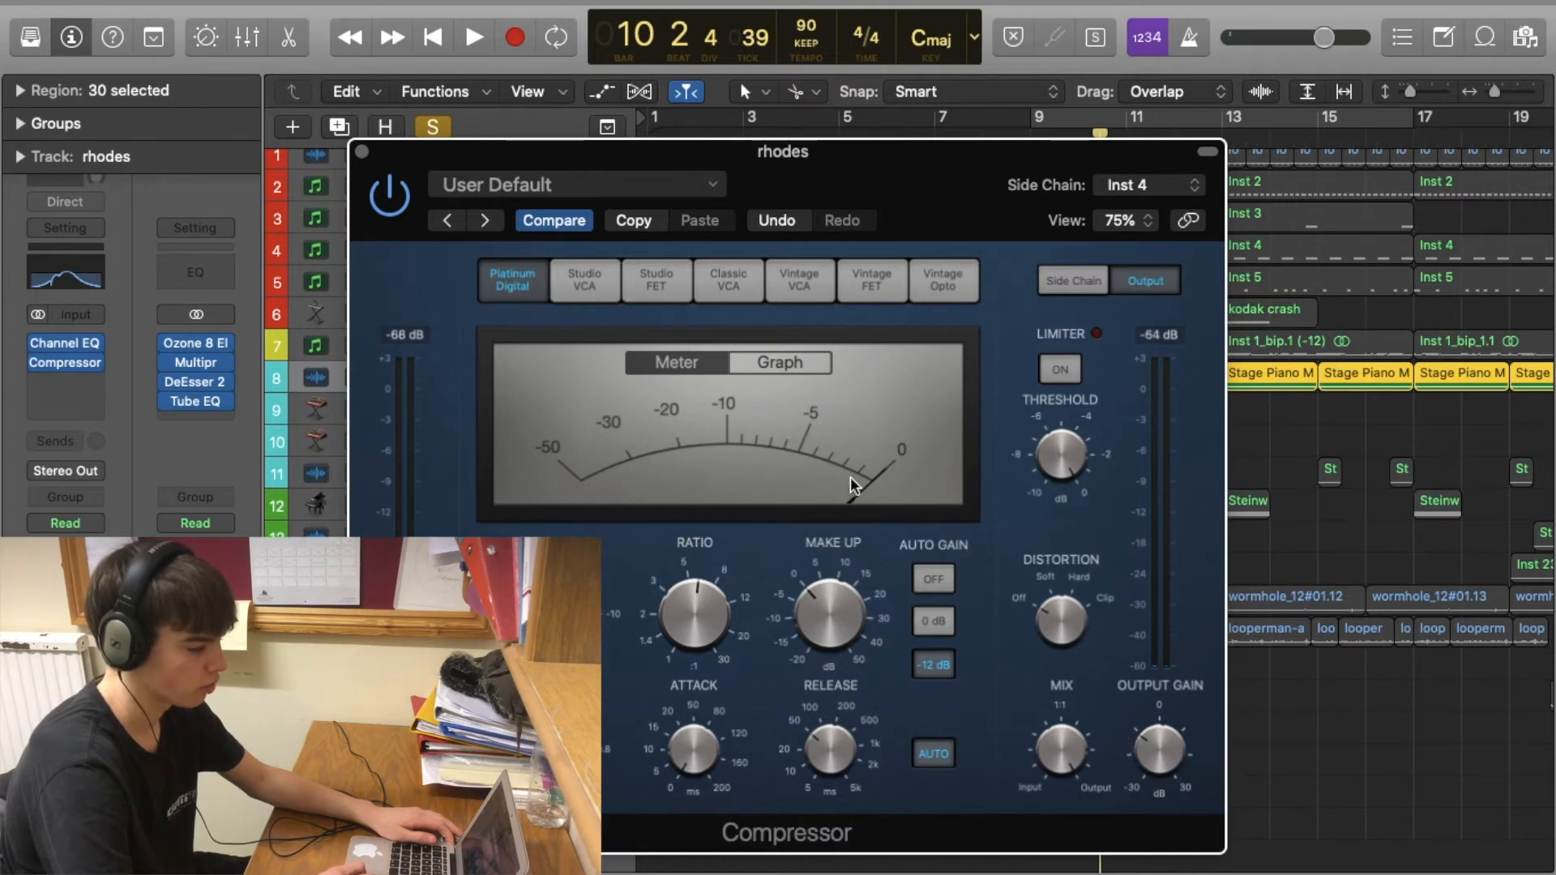
{"action": "key", "text": "space"}
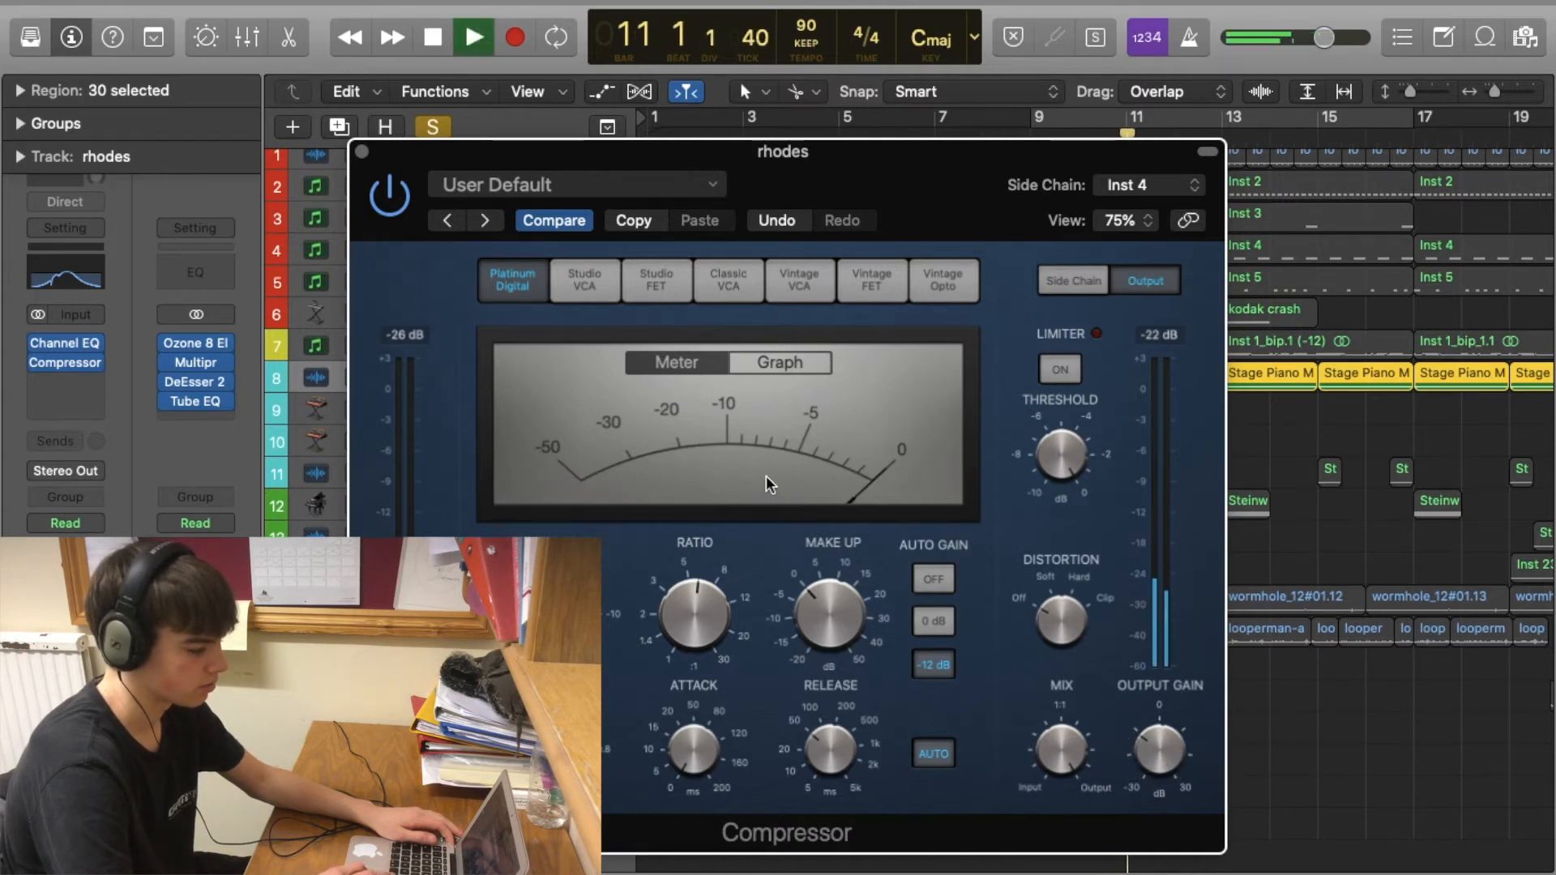
{"action": "key", "text": "space"}
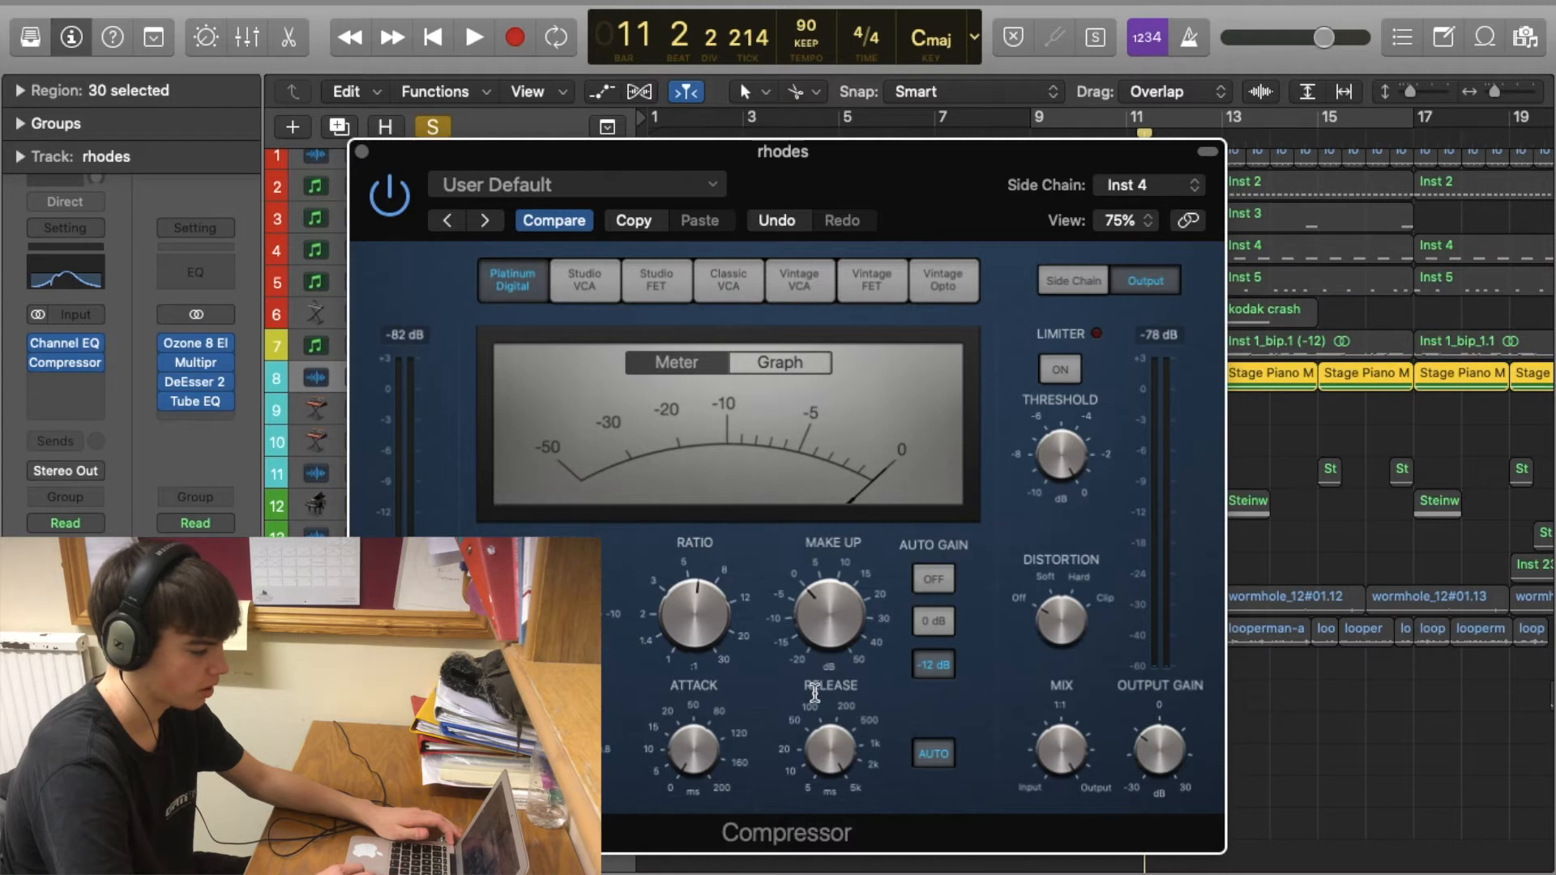
{"action": "key", "text": "space"}
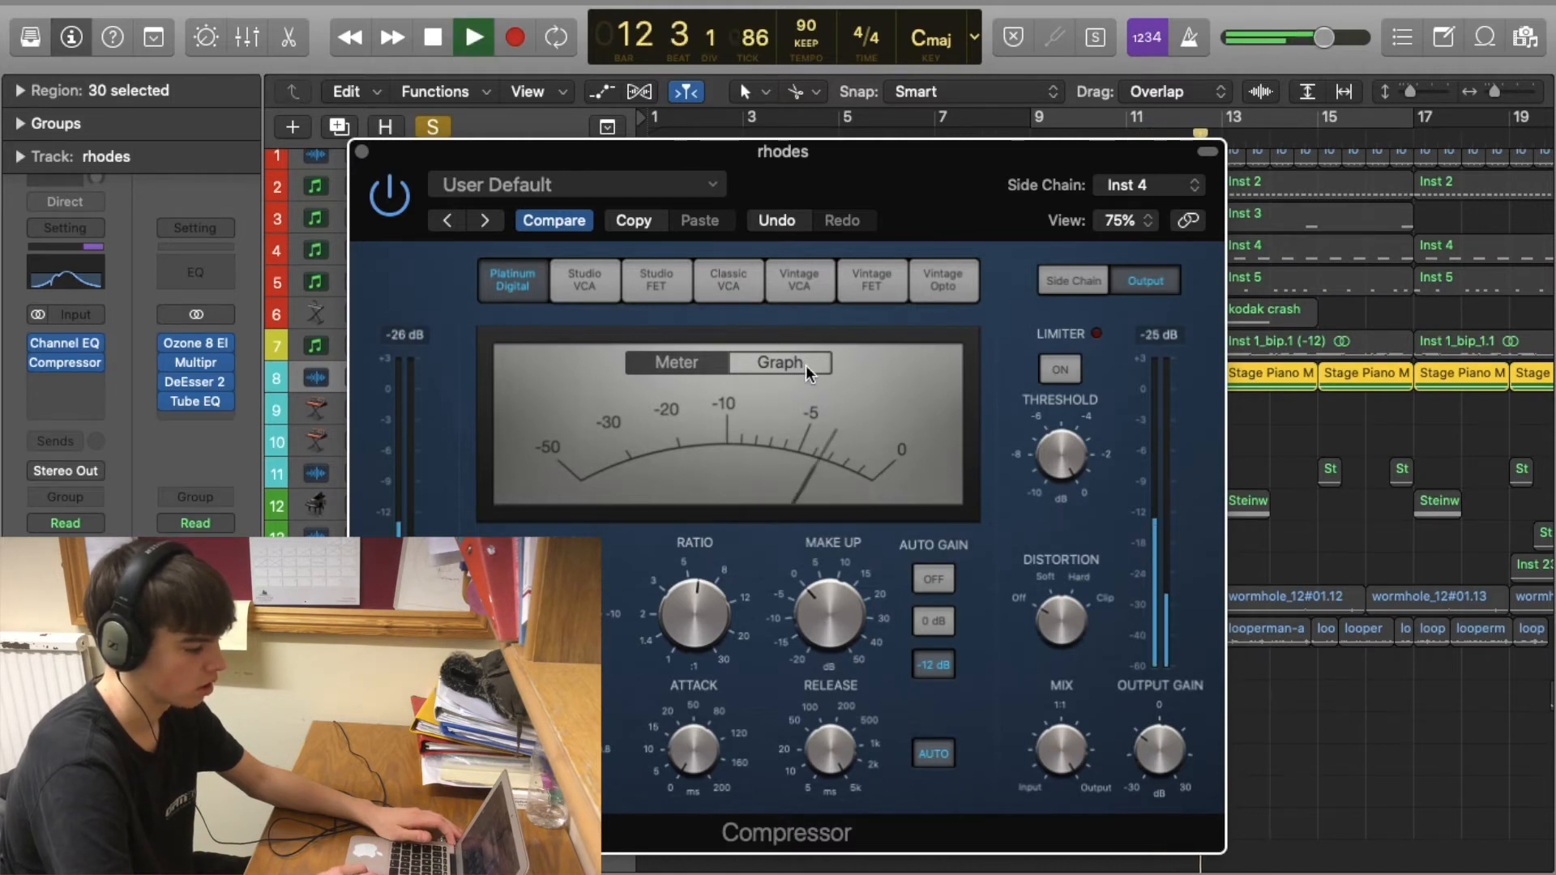
Step: Show the compressor's graph during rhodes playback, stop playback and return to the meter display
{"action": "left_click", "coordinate": [780, 362]}
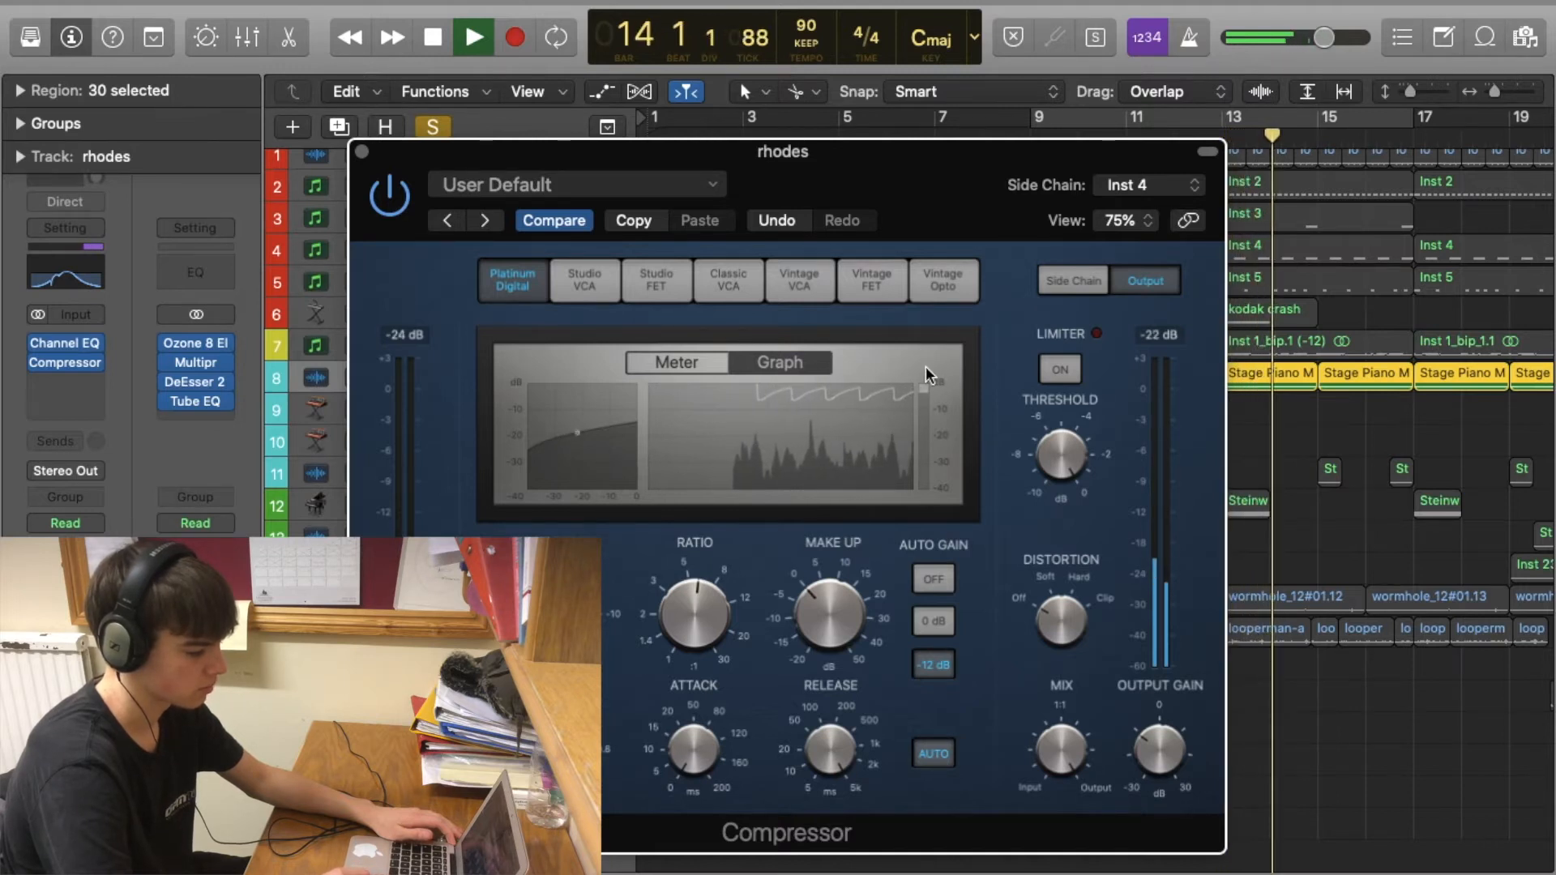
{"action": "key", "text": "space"}
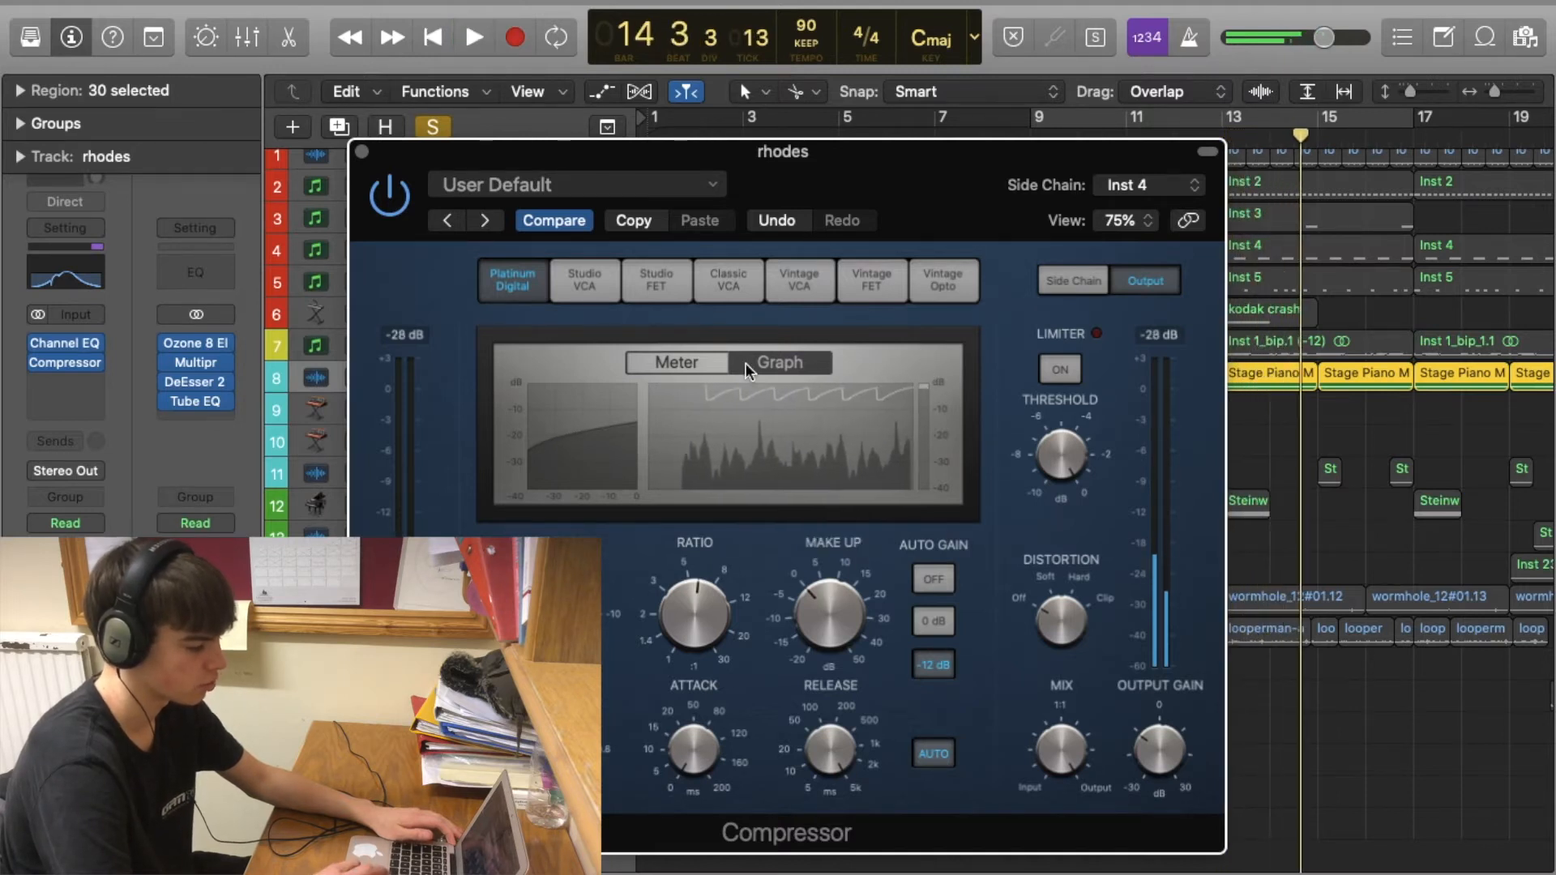
{"action": "left_click", "coordinate": [691, 362]}
{"action": "left_click_drag", "start_coordinate": [835, 752], "coordinate": [836, 729]}
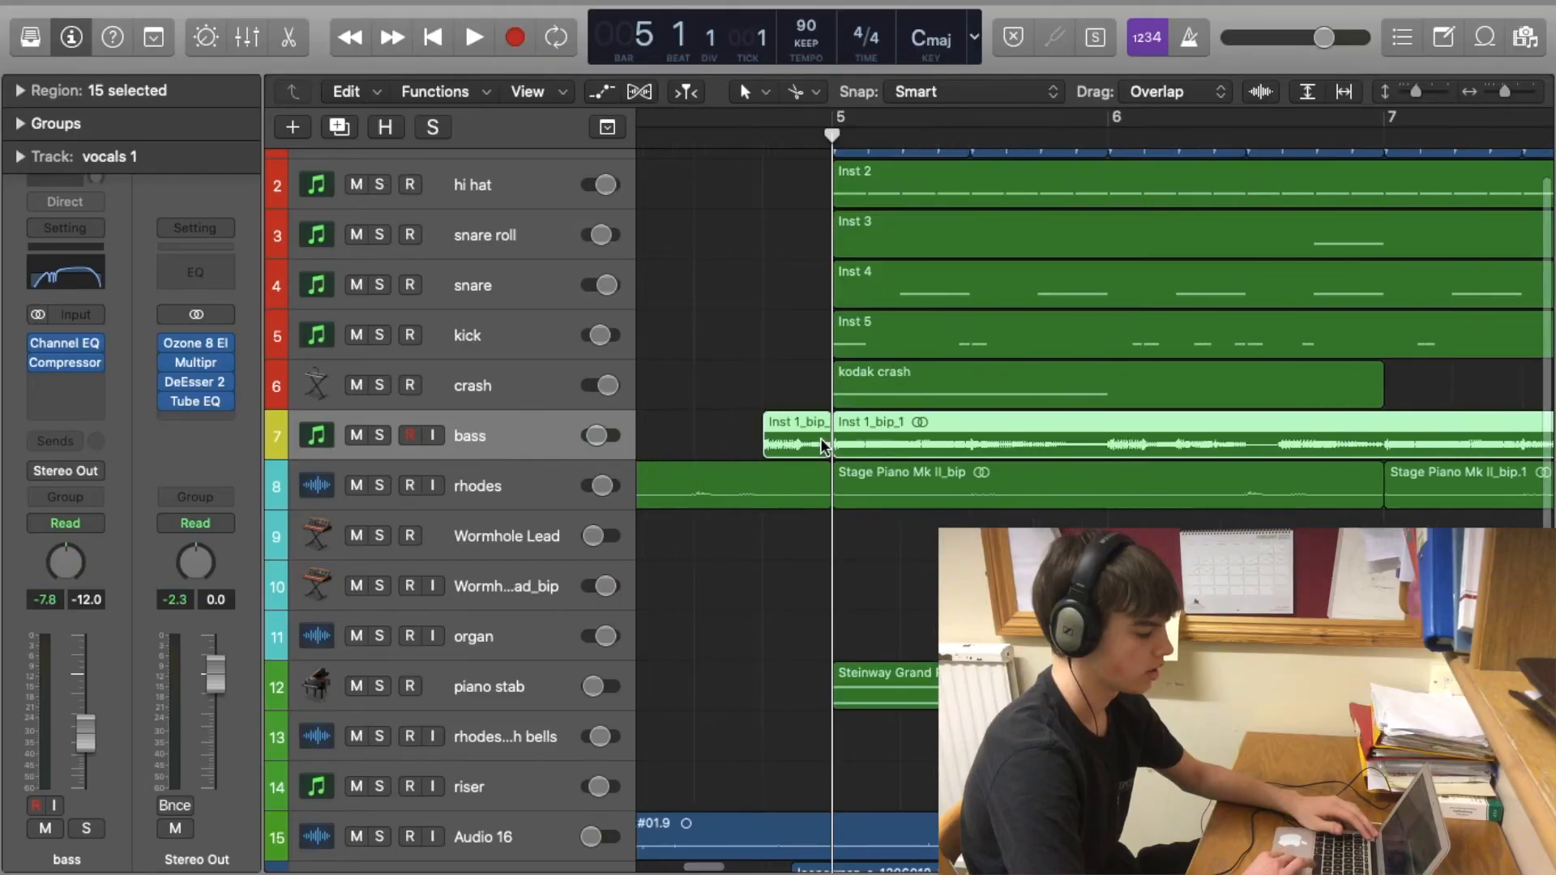
Step: Open the bass track's compressor, check its side chain source options with kick (Inst 5) kept, and close it
{"action": "key", "text": "super+Left"}
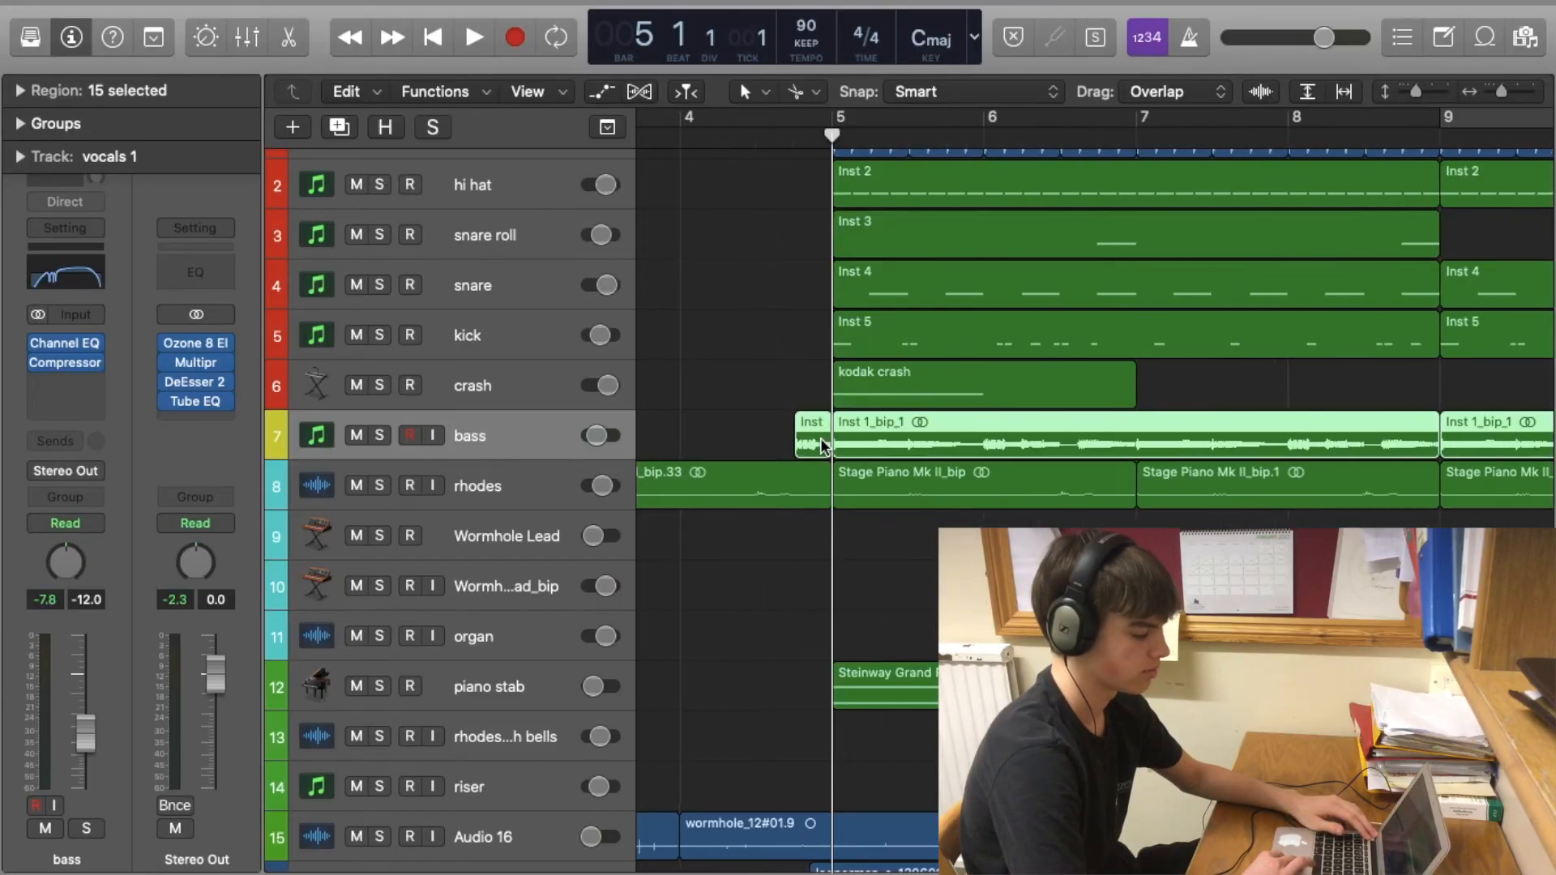
{"action": "mouse_move", "coordinate": [72, 370]}
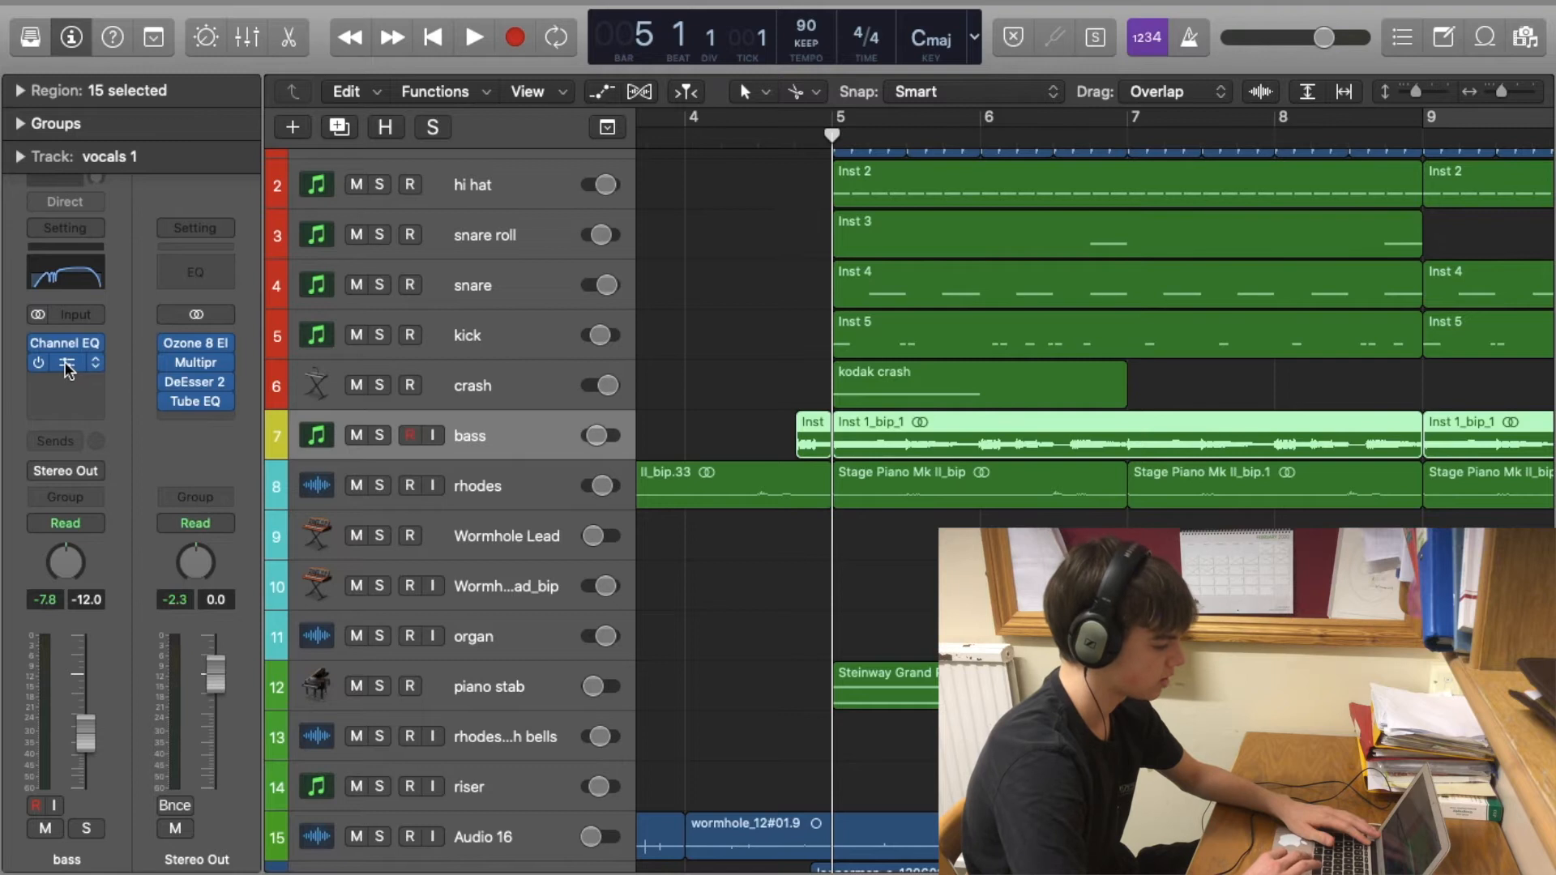
{"action": "left_click", "coordinate": [68, 367]}
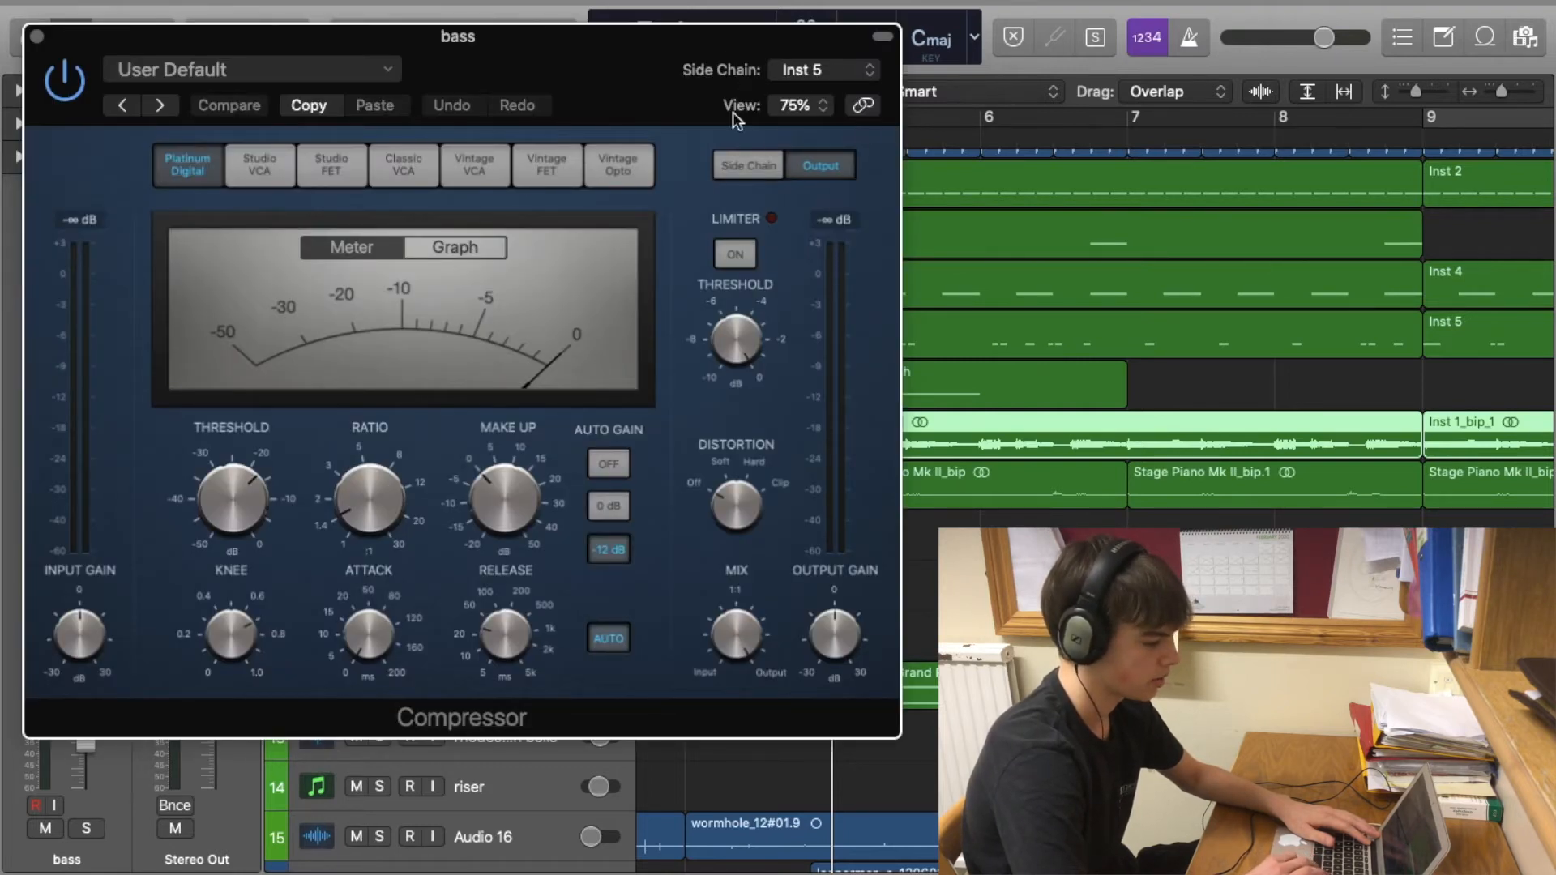
{"action": "left_click", "coordinate": [871, 73]}
{"action": "mouse_move", "coordinate": [848, 148]}
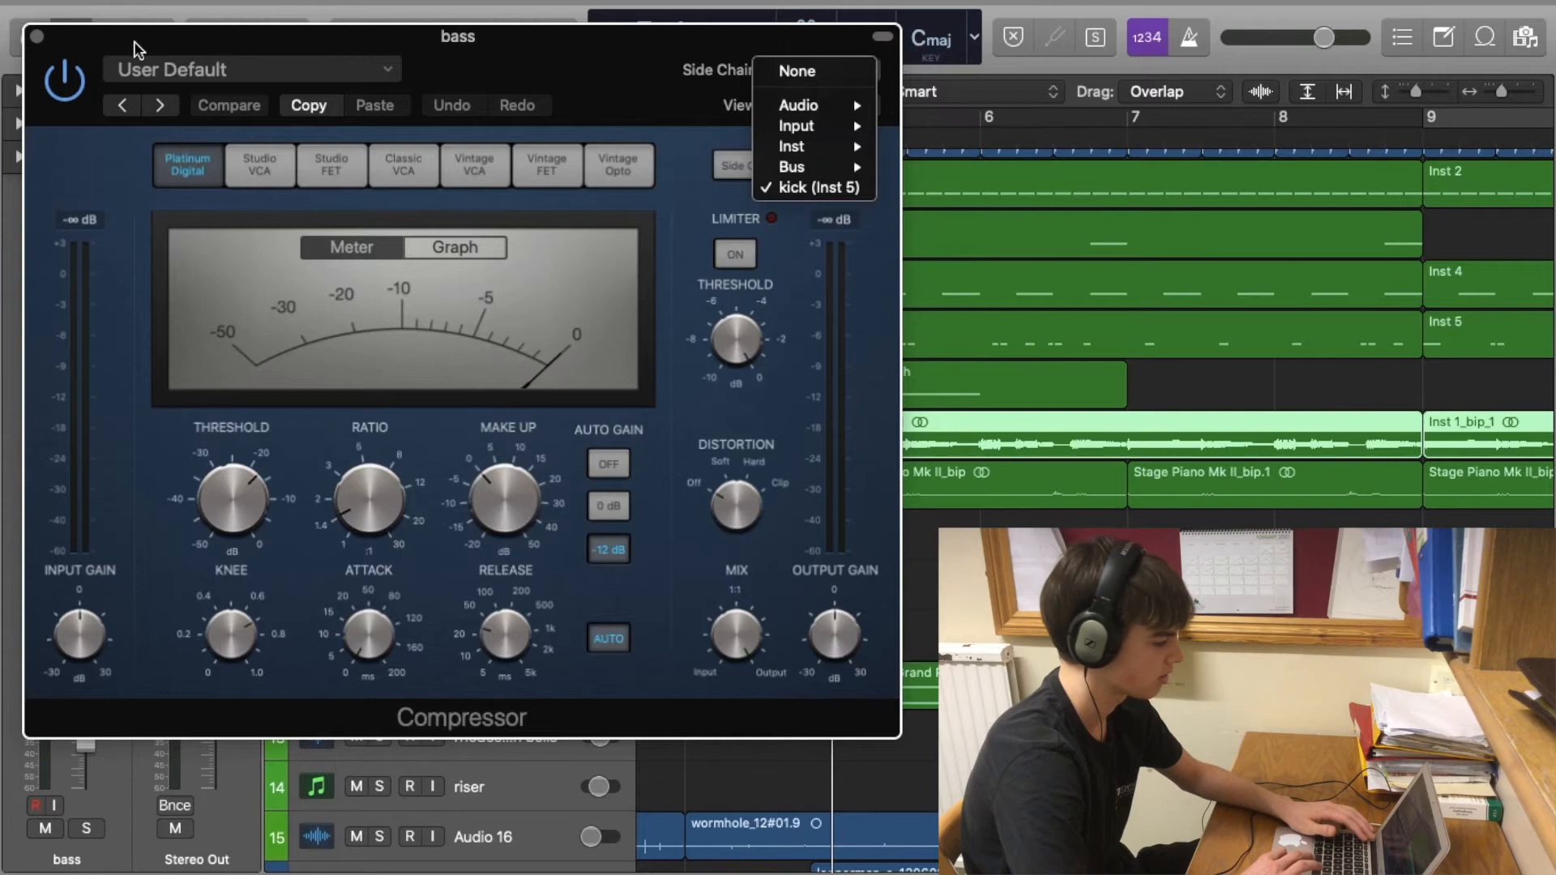
{"action": "left_click", "coordinate": [136, 51]}
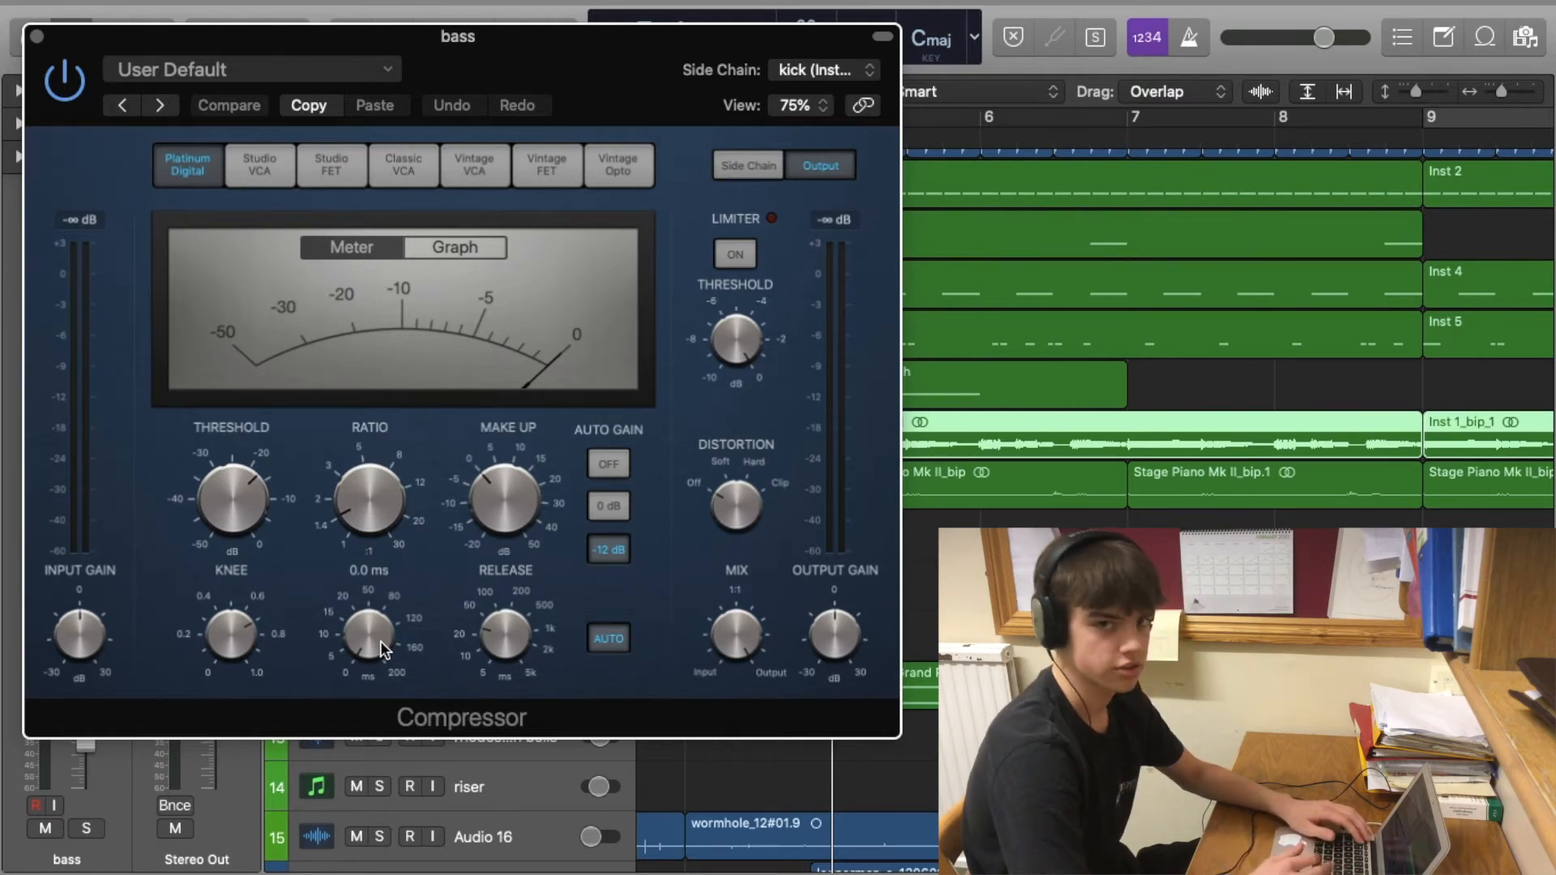
{"action": "left_click", "coordinate": [36, 38]}
Step: Solo the bass track
{"action": "key", "text": "s"}
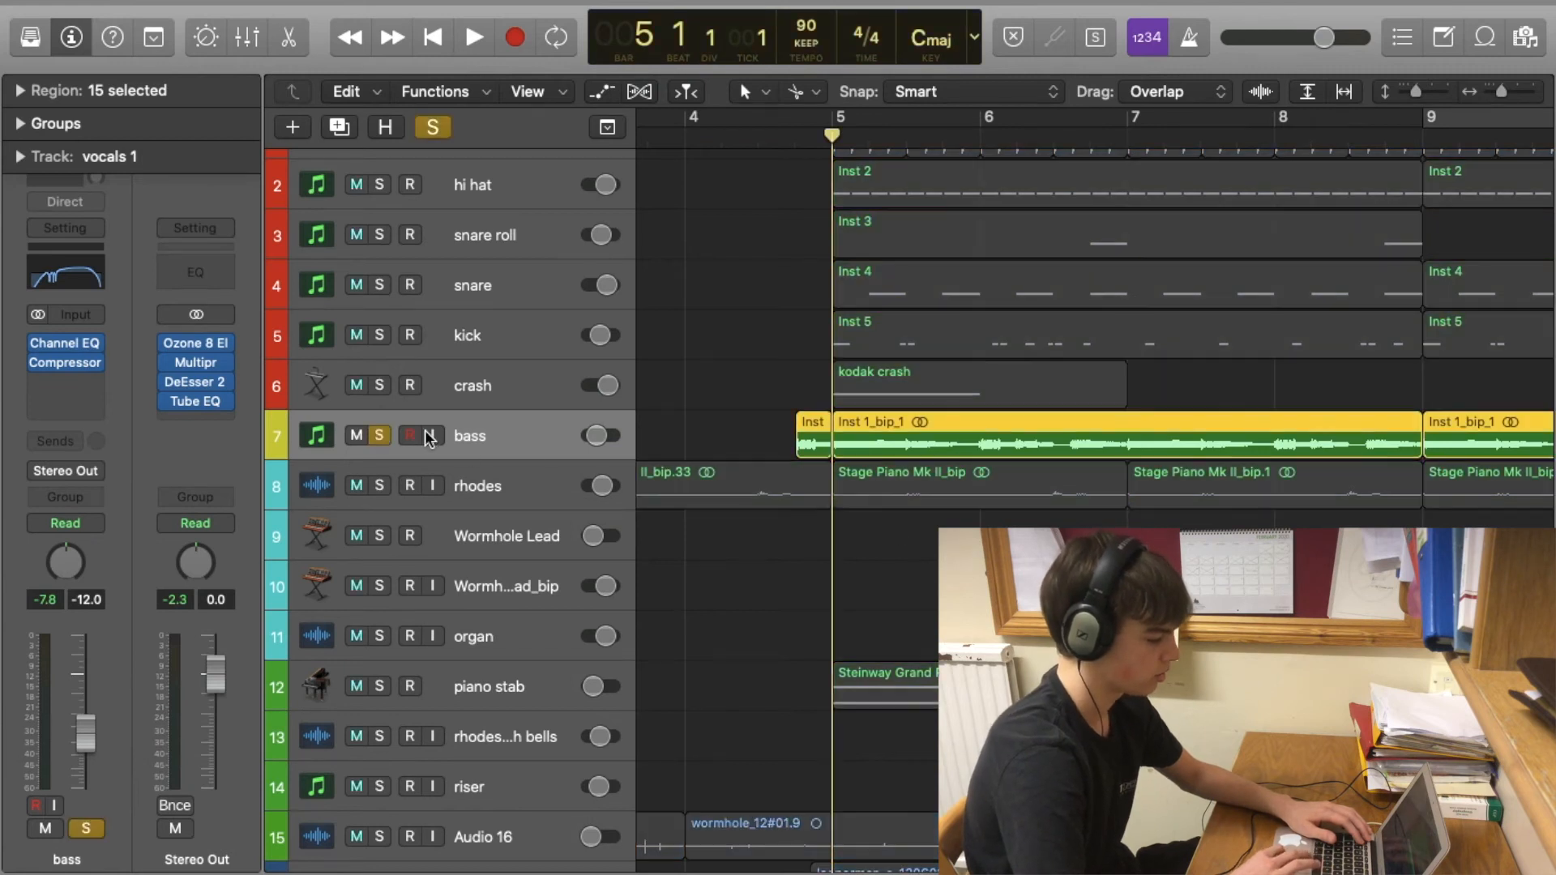
{"action": "key", "text": "super+Right"}
{"action": "key", "text": "super+Right"}
{"action": "key", "text": "super+Left"}
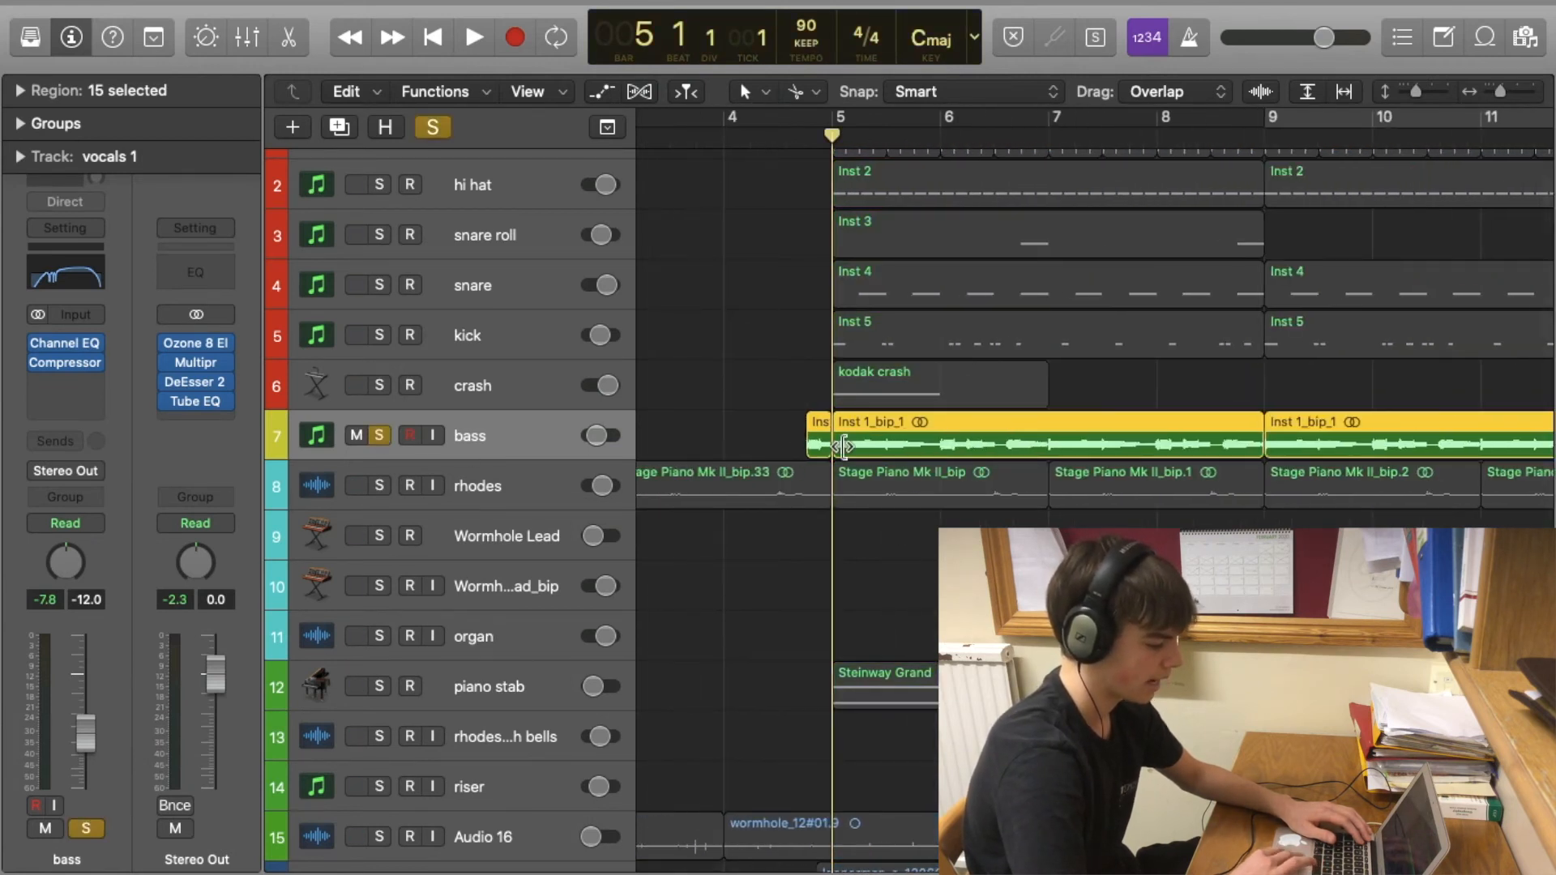
{"action": "key", "text": "super+Right"}
{"action": "key", "text": "super+Right"}
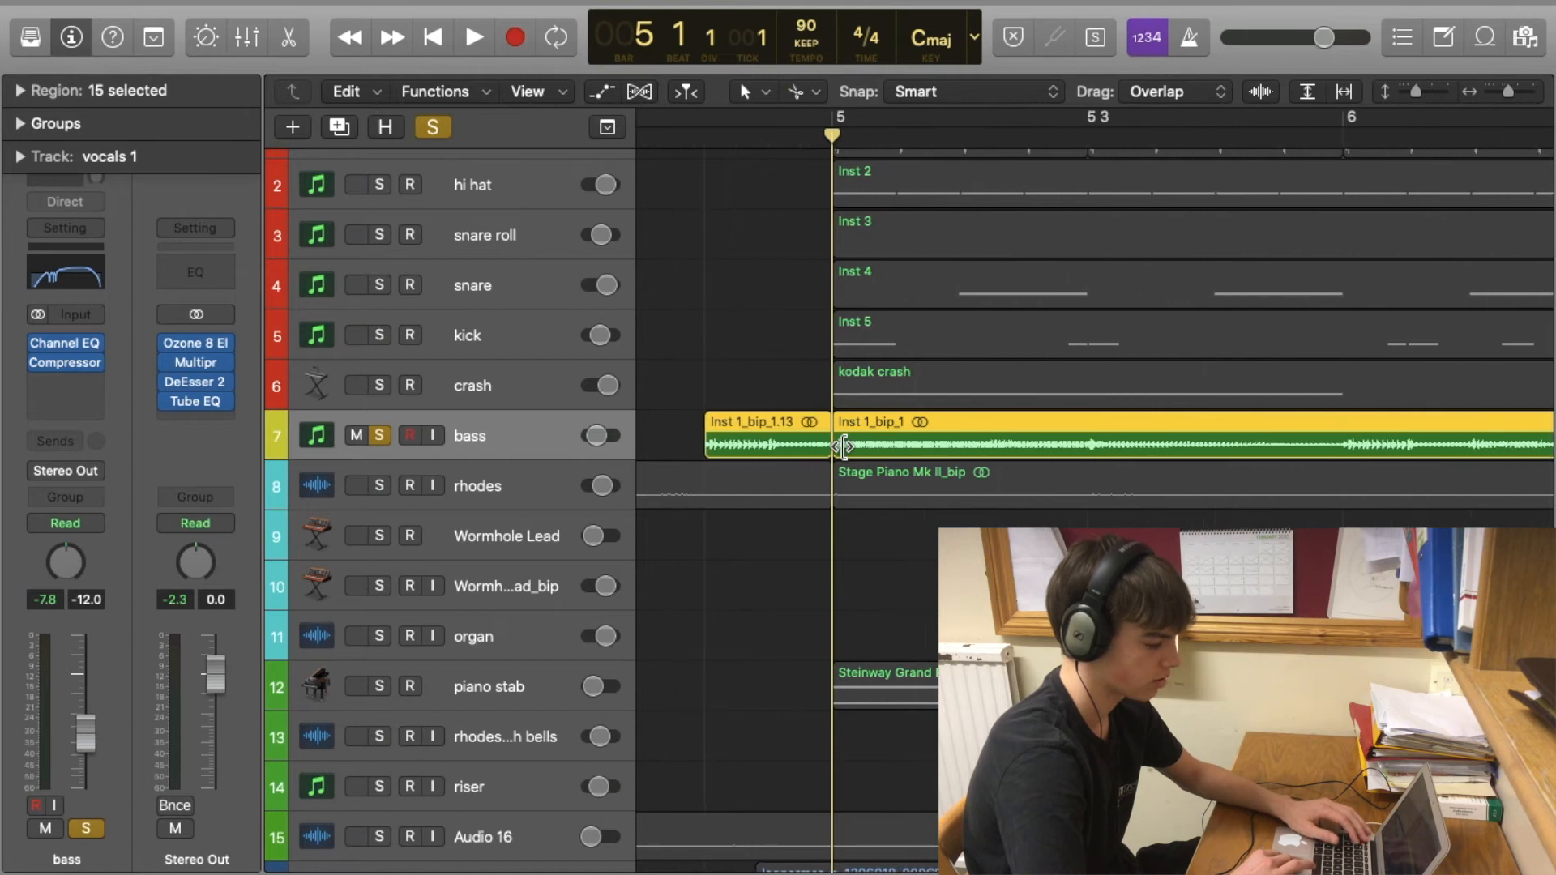
Step: Open the bass compressor, play the soloed bass while watching its meter, stop playback and close the compressor
{"action": "left_click", "coordinate": [69, 363]}
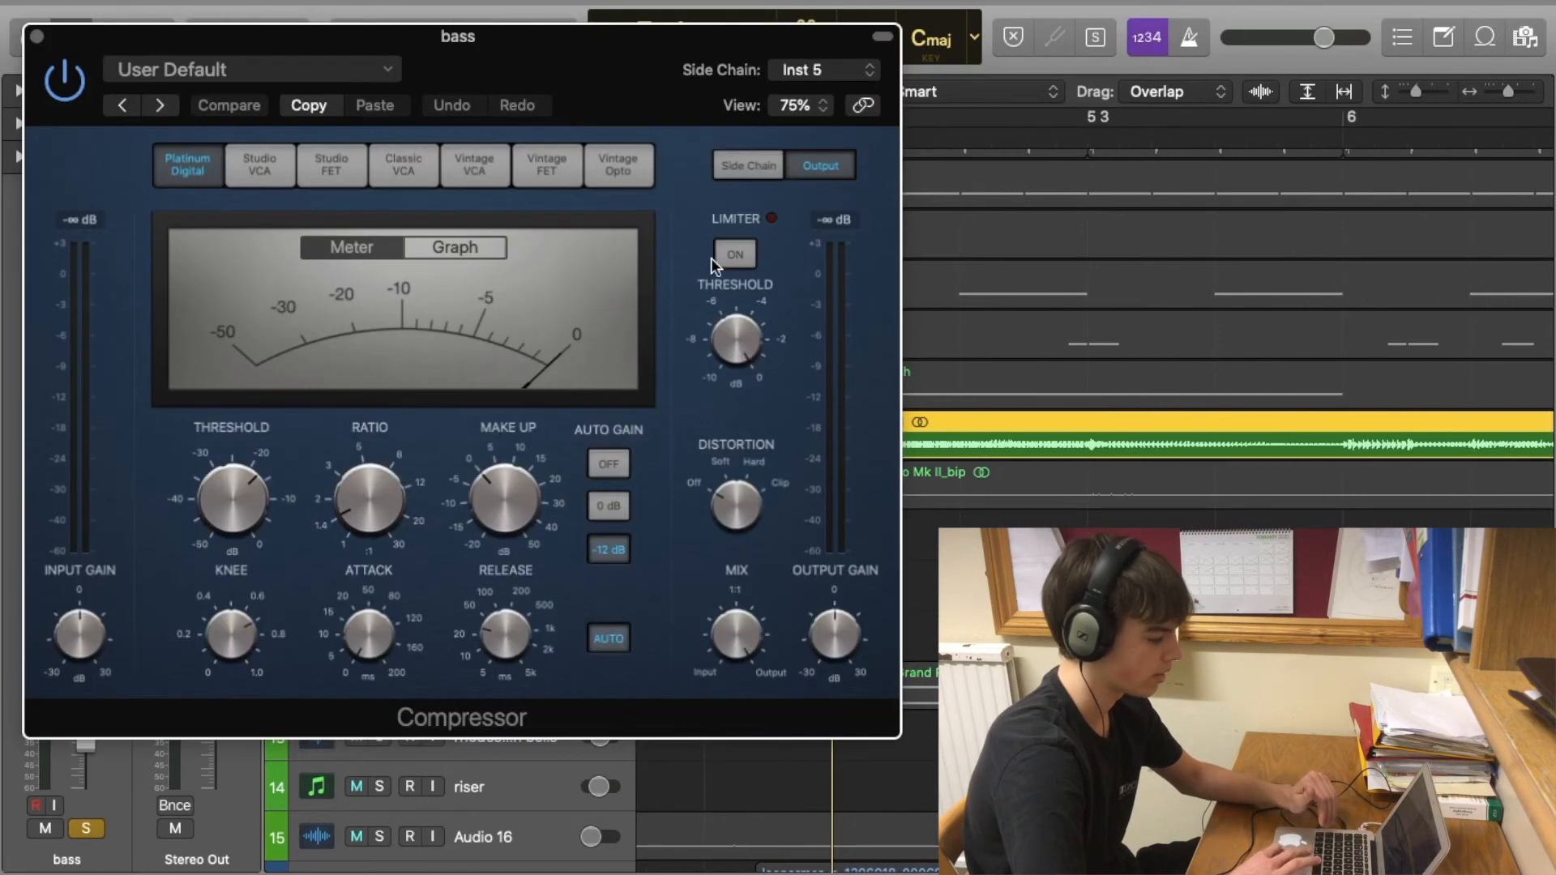
{"action": "left_click_drag", "start_coordinate": [651, 77], "coordinate": [571, 76]}
{"action": "key", "text": "space"}
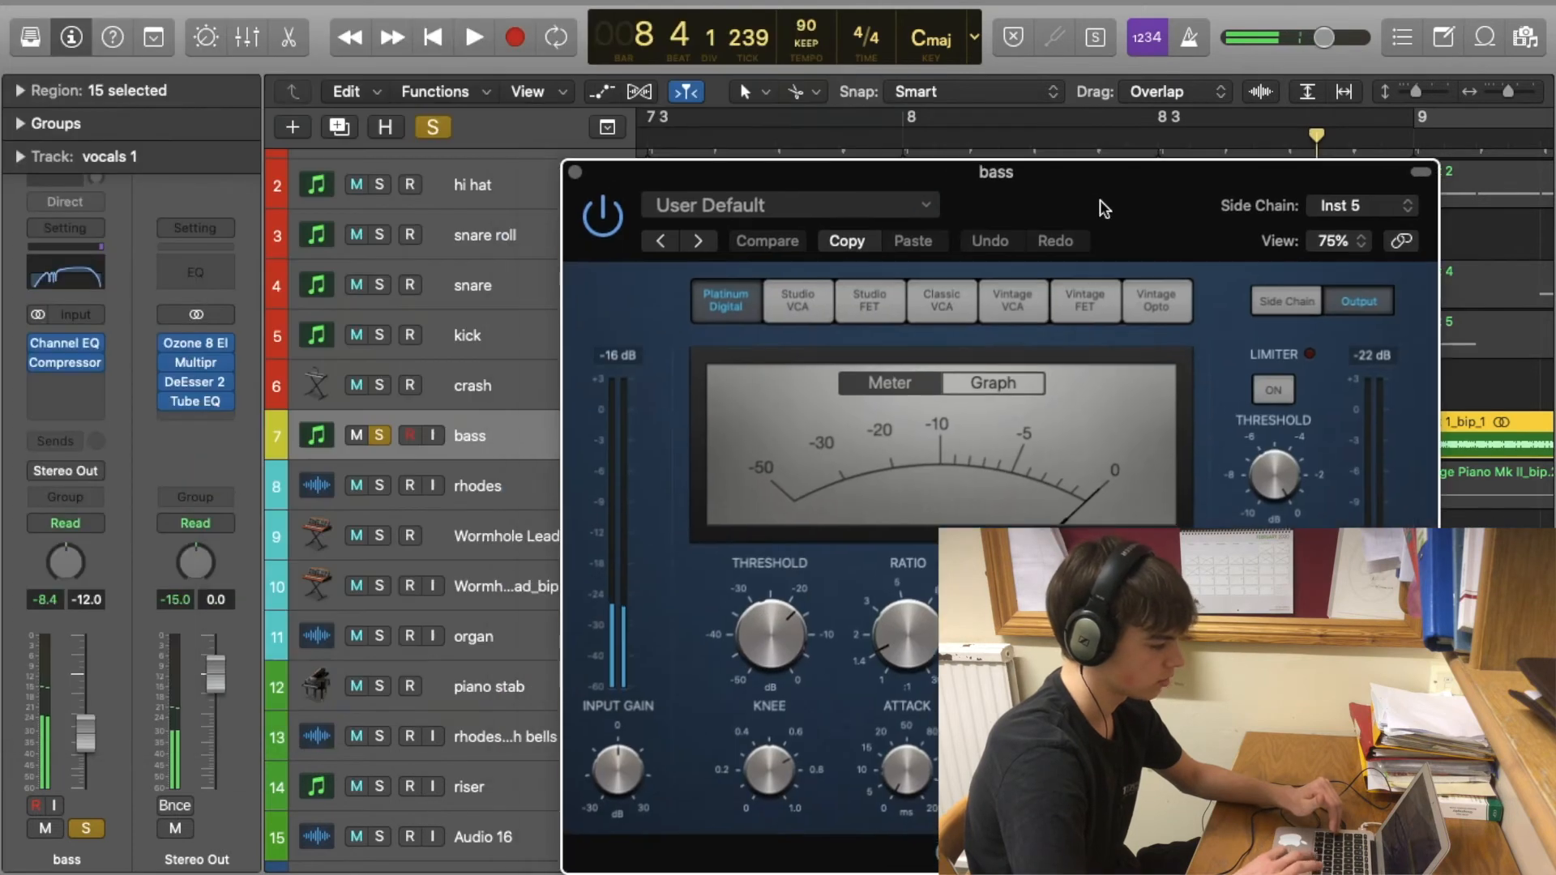
{"action": "left_click_drag", "start_coordinate": [487, 71], "coordinate": [1104, 207]}
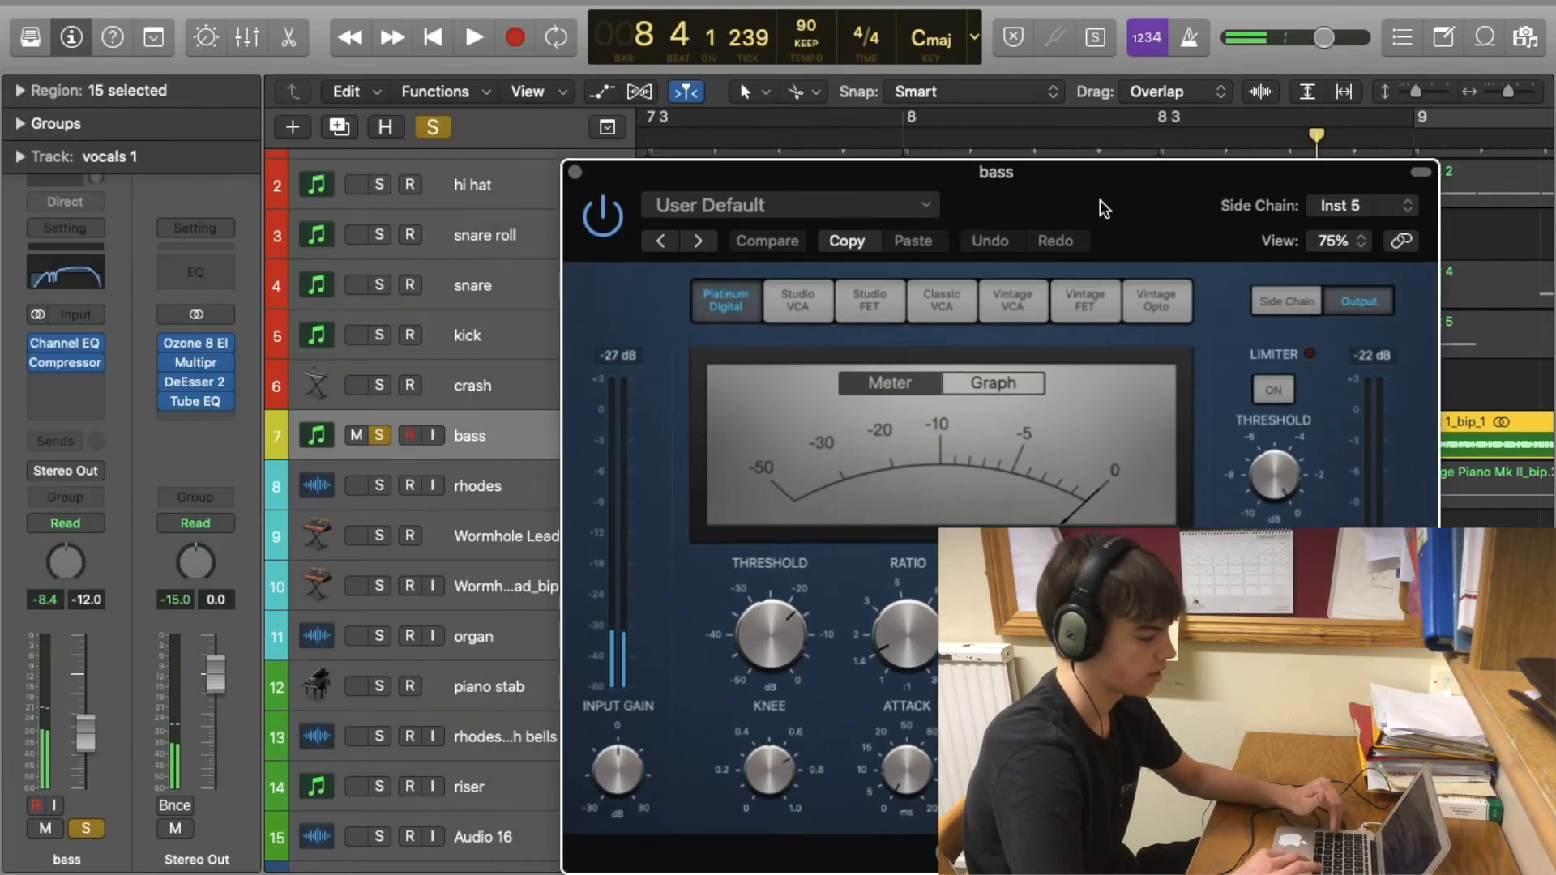
{"action": "key", "text": "super+w"}
Step: Solo the bells, hi hat, snare roll, snare, kick and crash tracks together with the bass, and return the playhead to bar 5
{"action": "scroll", "coordinate": [913, 318], "scroll_direction": "left", "scroll_amount": 5}
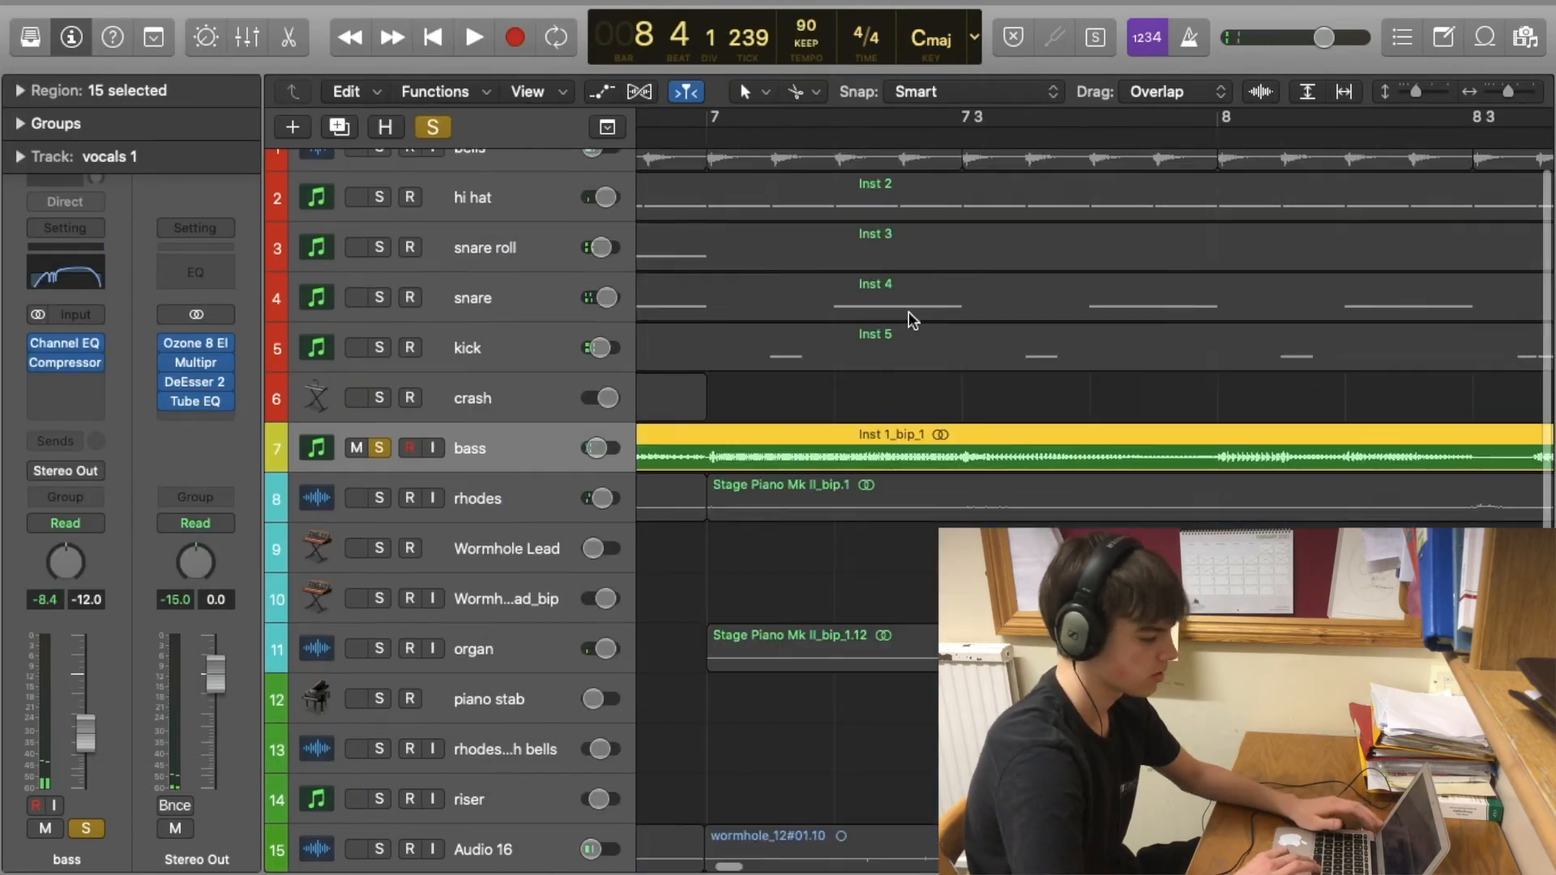
{"action": "scroll", "coordinate": [913, 319], "scroll_direction": "down", "scroll_amount": 3}
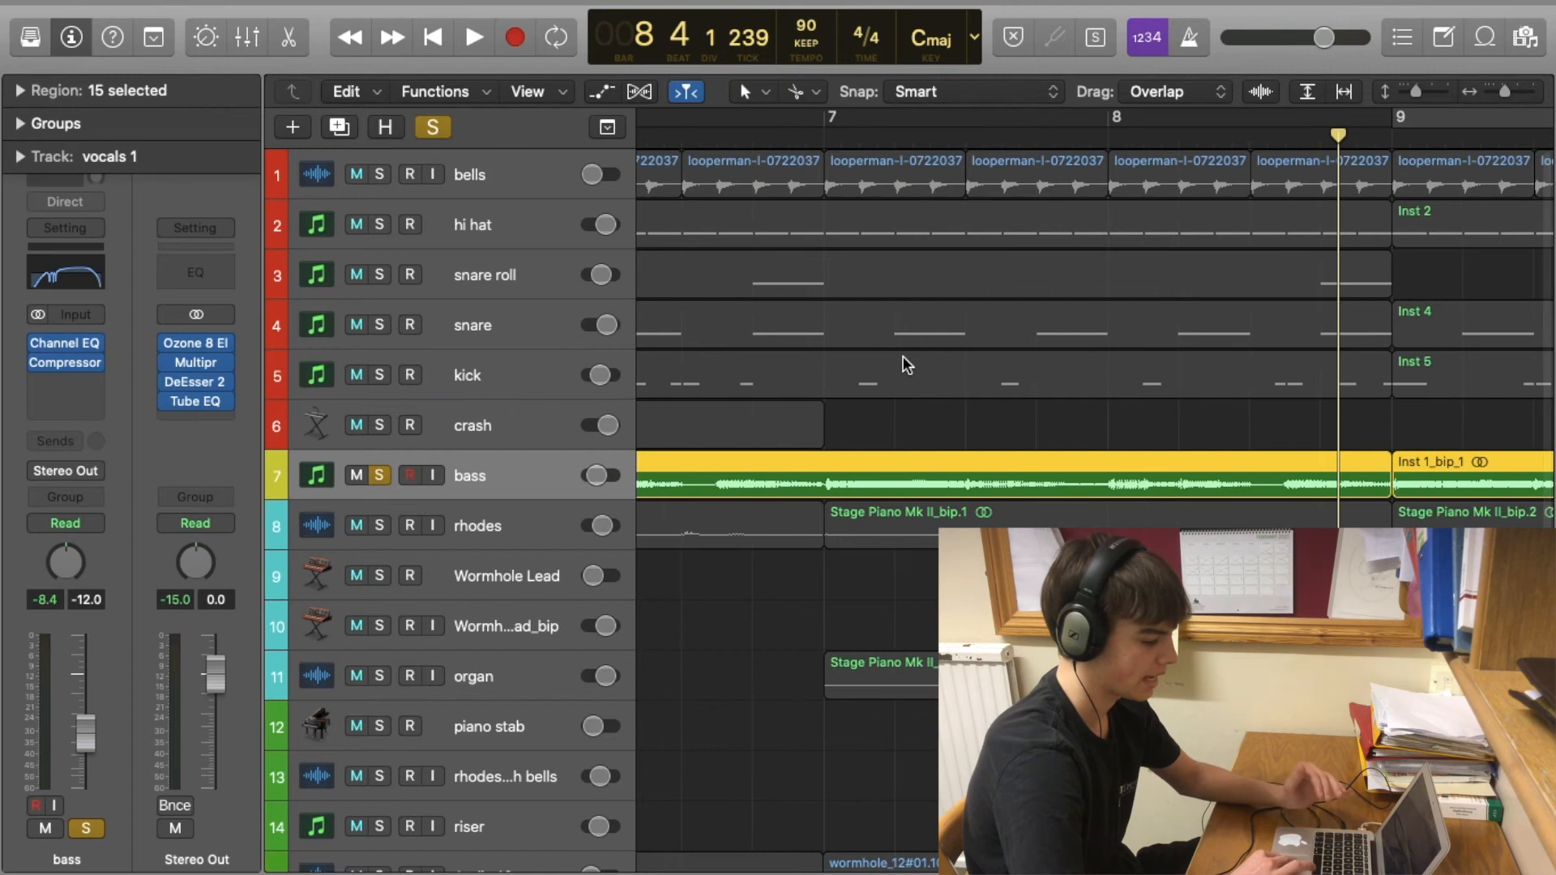
{"action": "scroll", "coordinate": [907, 365], "scroll_direction": "left", "scroll_amount": 5}
{"action": "left_click", "coordinate": [465, 375]}
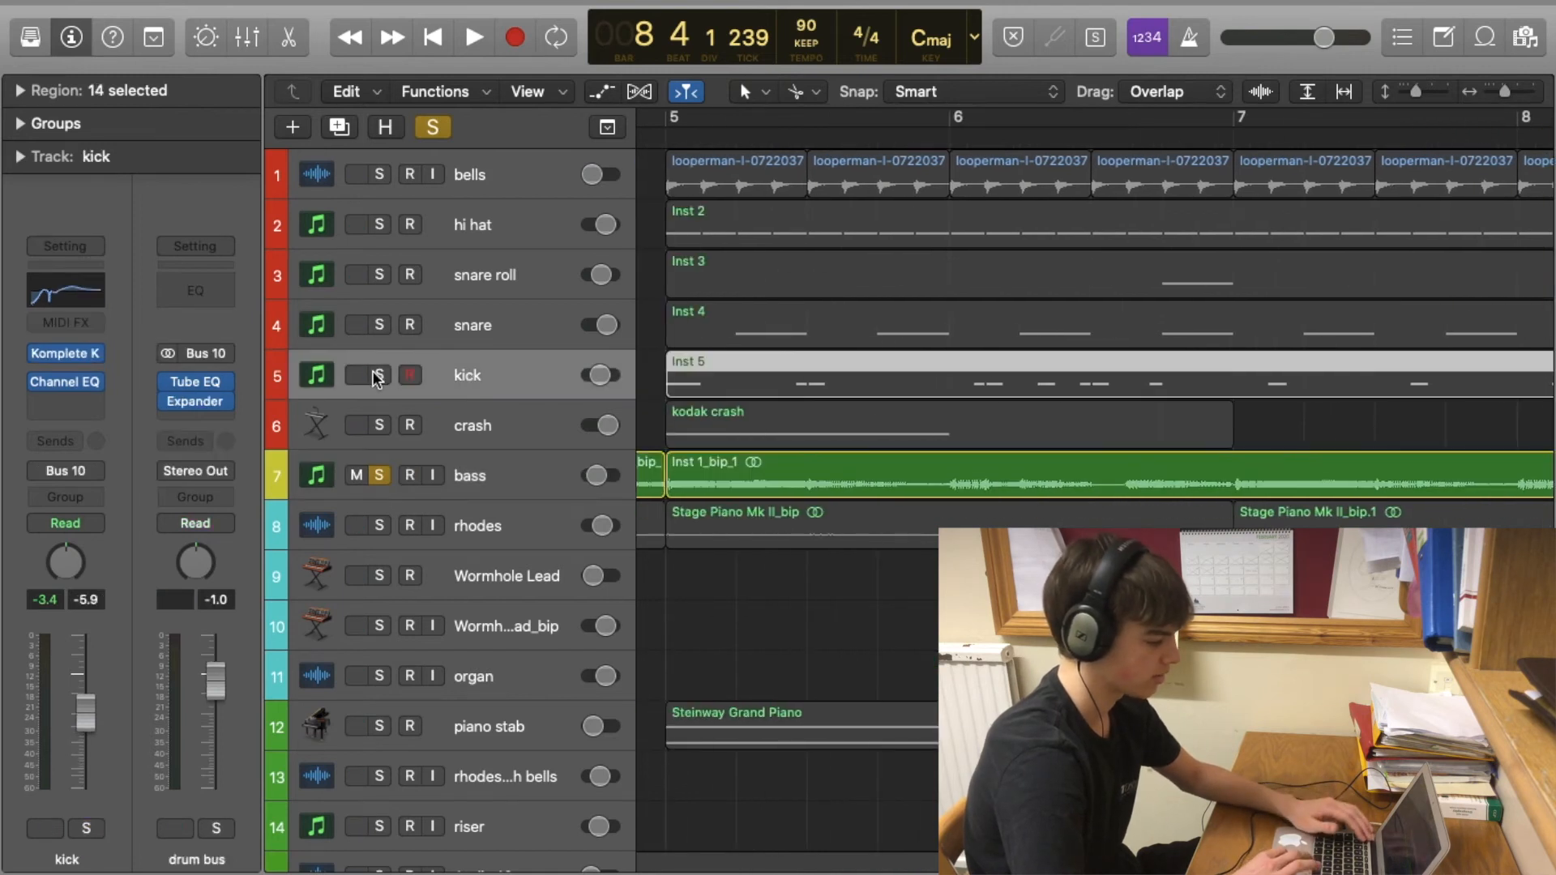
{"action": "left_click", "coordinate": [377, 375]}
{"action": "key", "text": "z"}
{"action": "scroll", "coordinate": [405, 240], "scroll_direction": "down", "scroll_amount": 1}
{"action": "left_click_drag", "start_coordinate": [378, 174], "coordinate": [381, 473]}
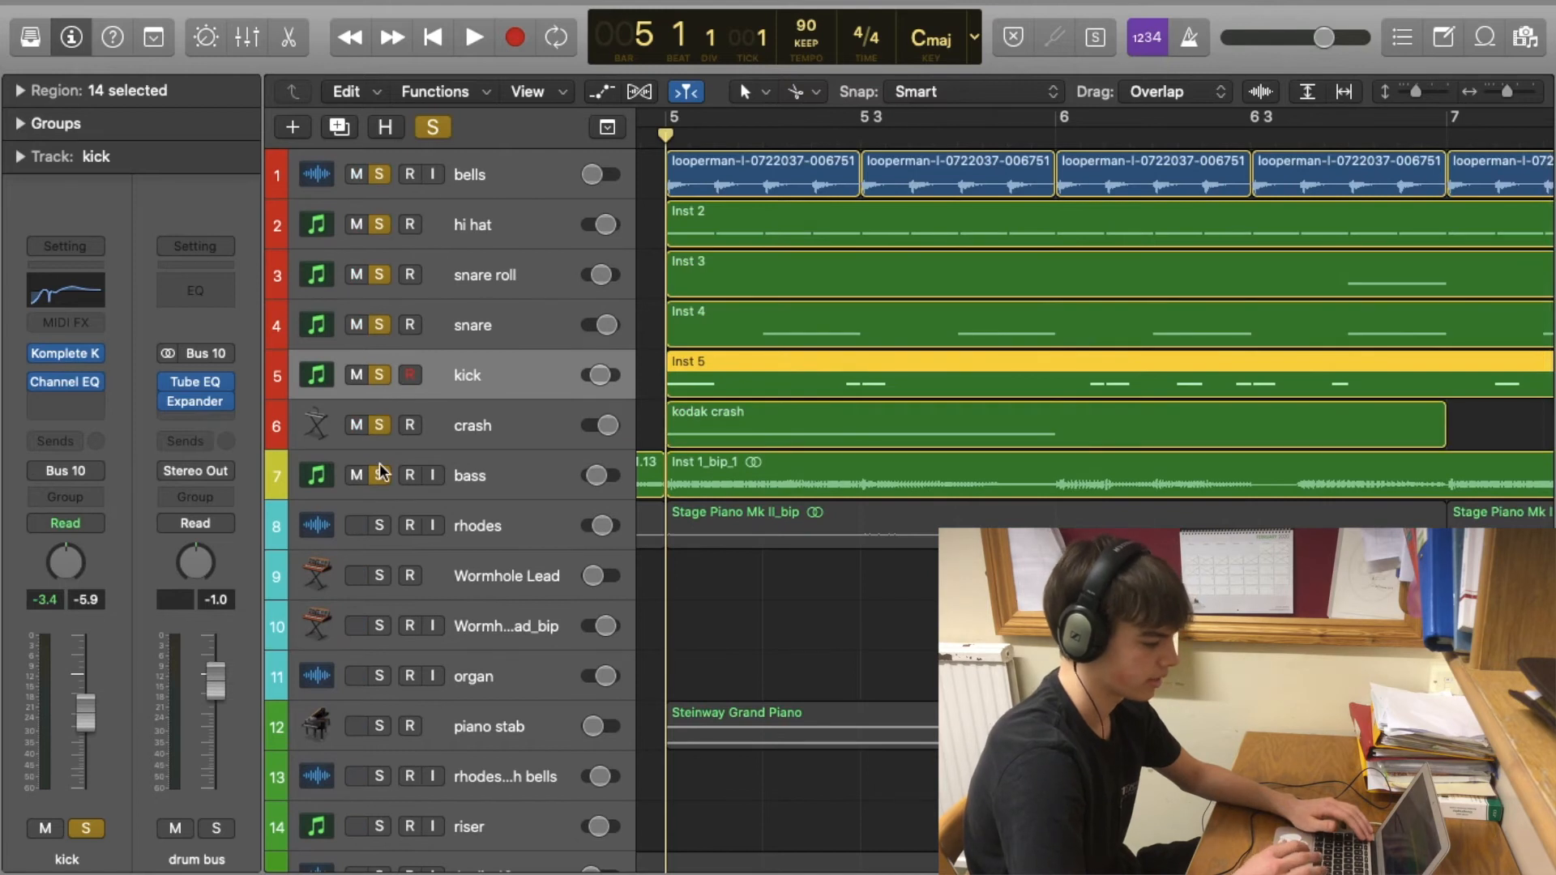
{"action": "left_click", "coordinate": [380, 475]}
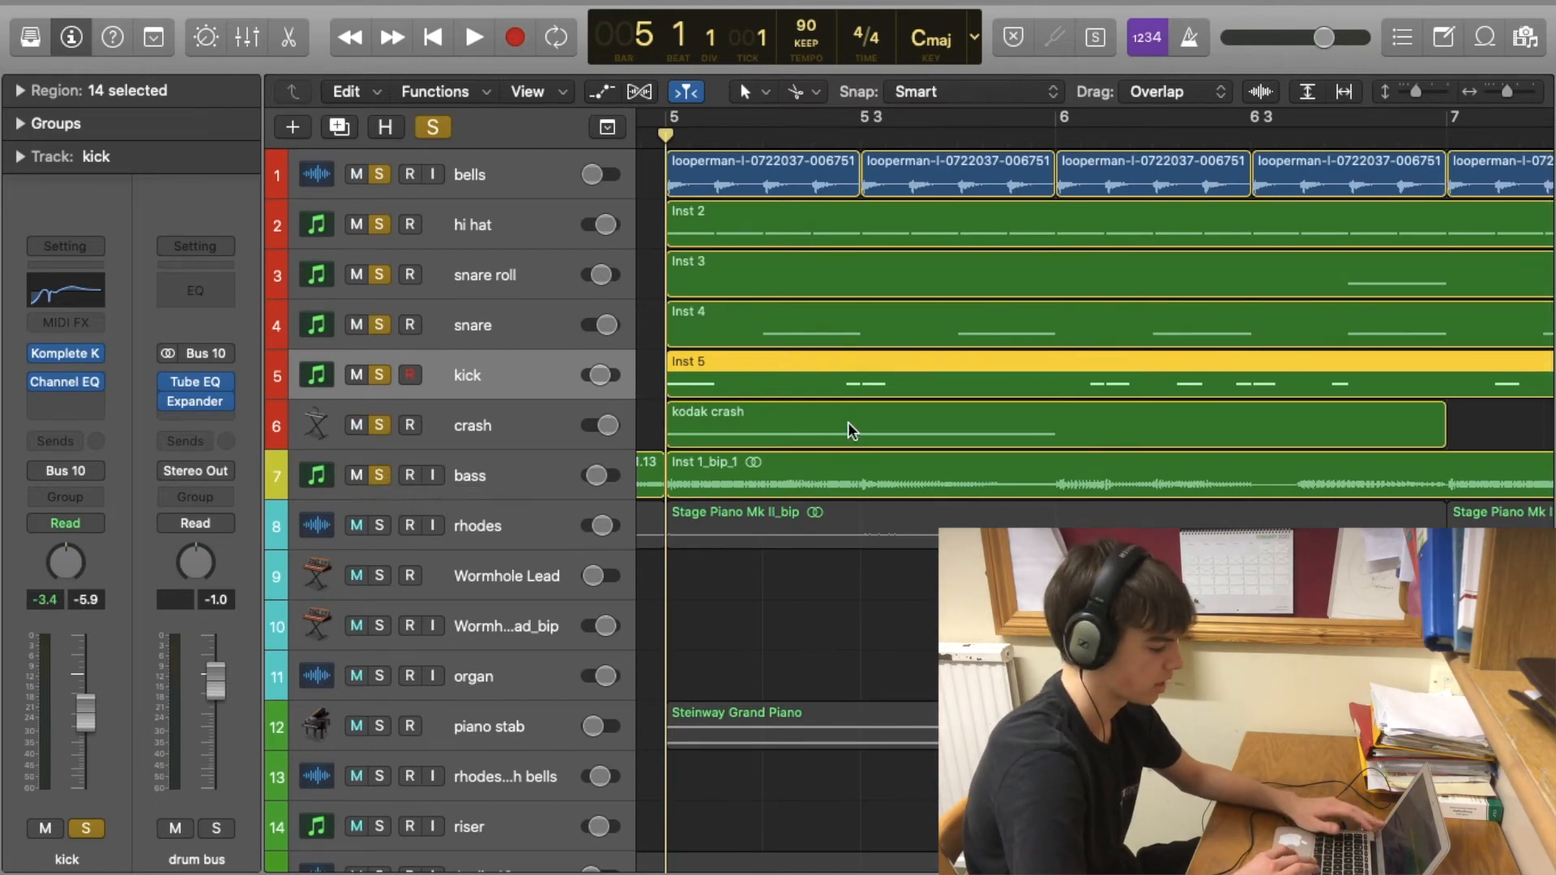
Step: Play the soloed drums and bass from bar 5 to hear the kick side-chaining the bass
{"action": "key", "text": "space"}
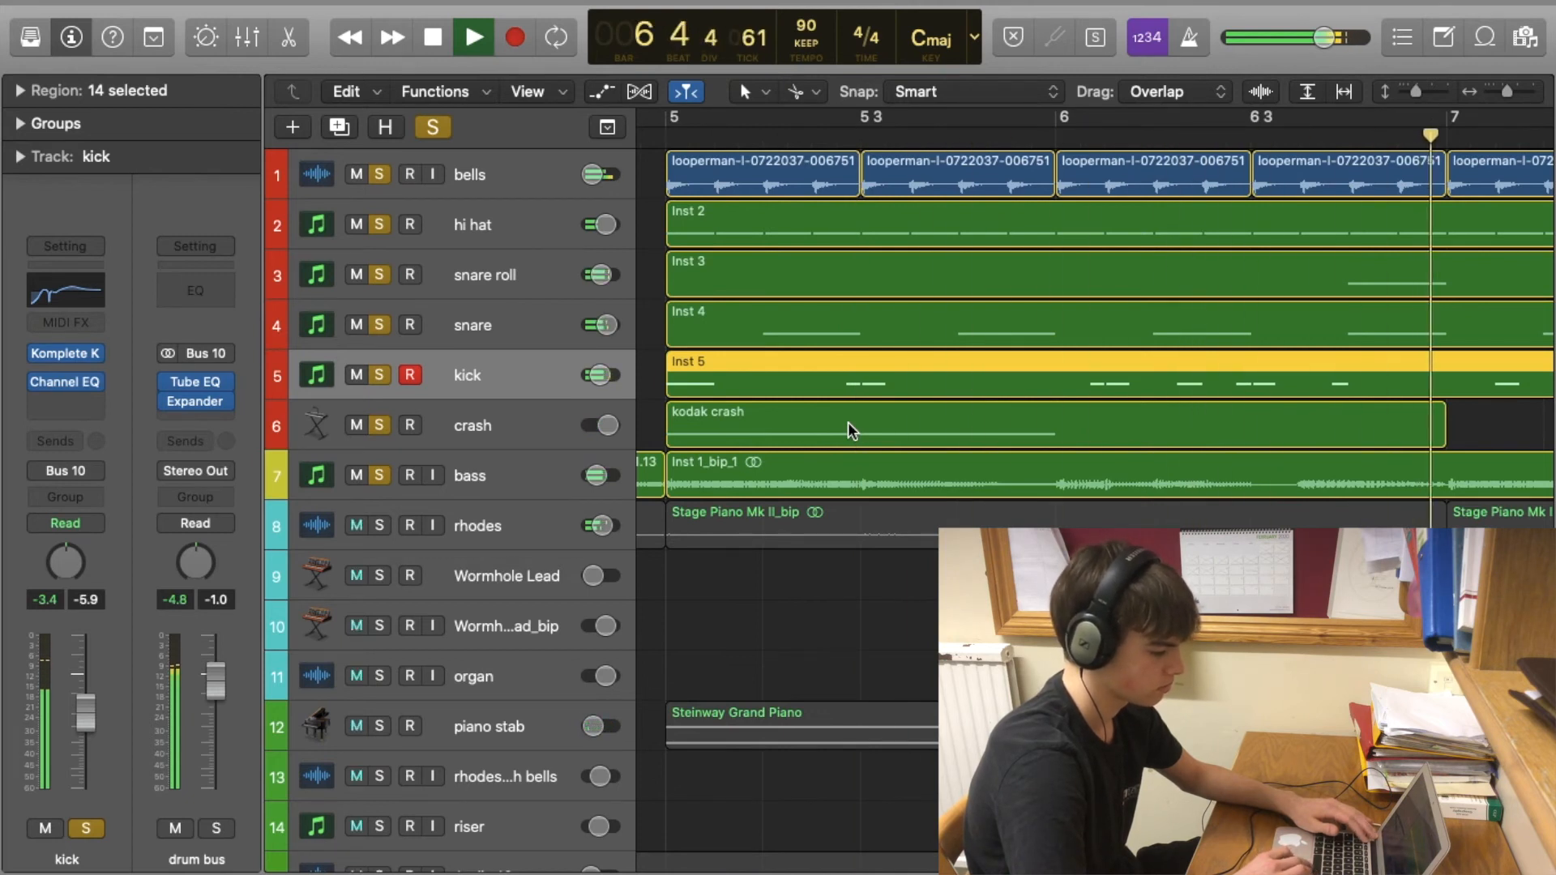
{"action": "scroll", "coordinate": [851, 430], "scroll_direction": "right", "scroll_amount": 5}
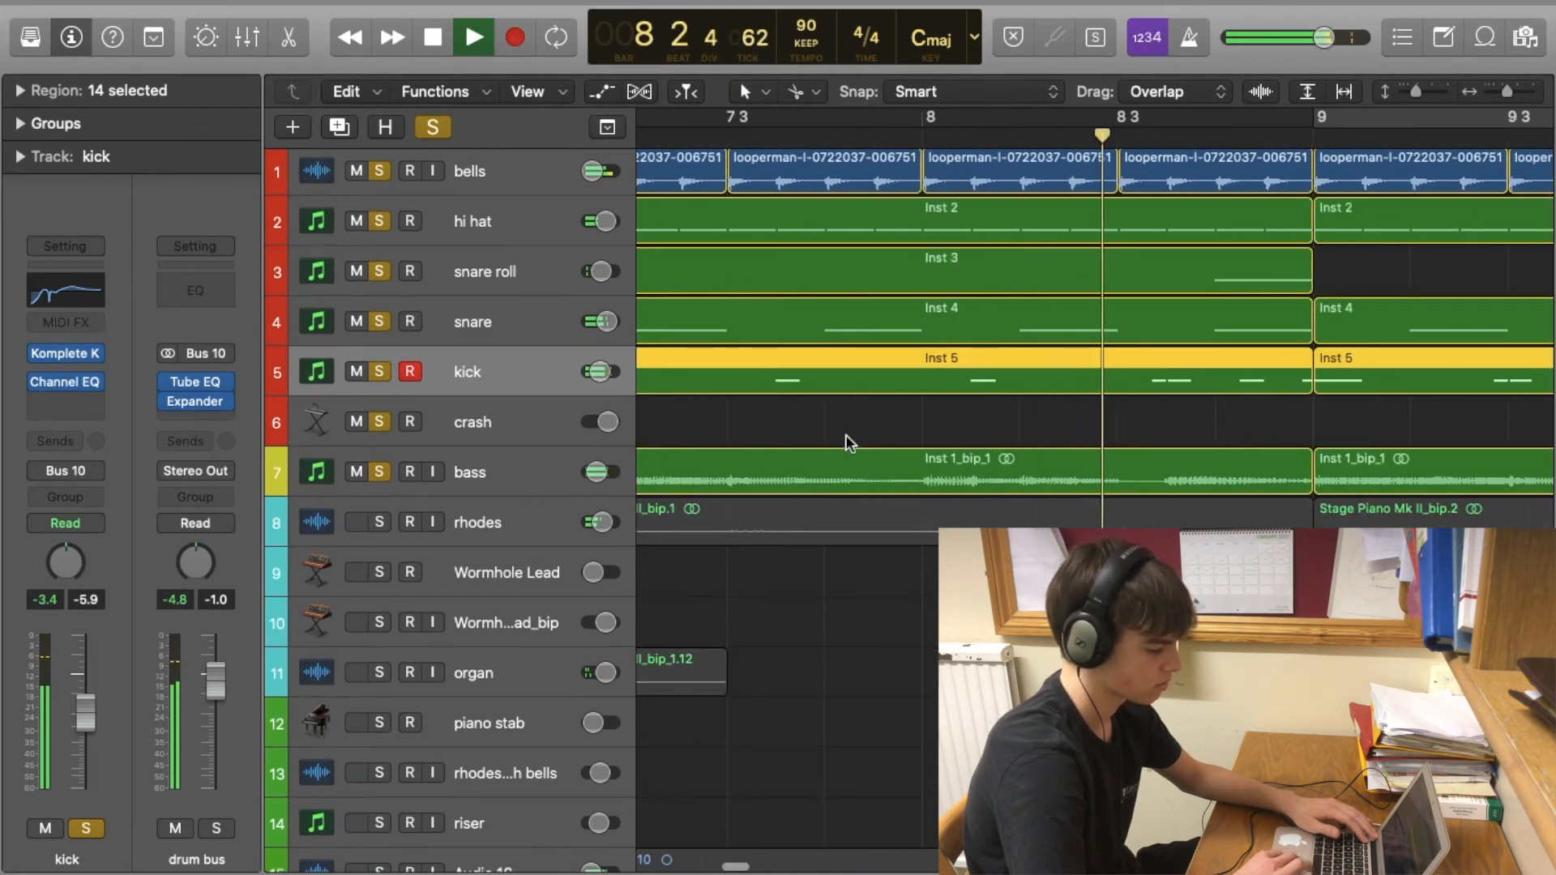
{"action": "key", "text": "space"}
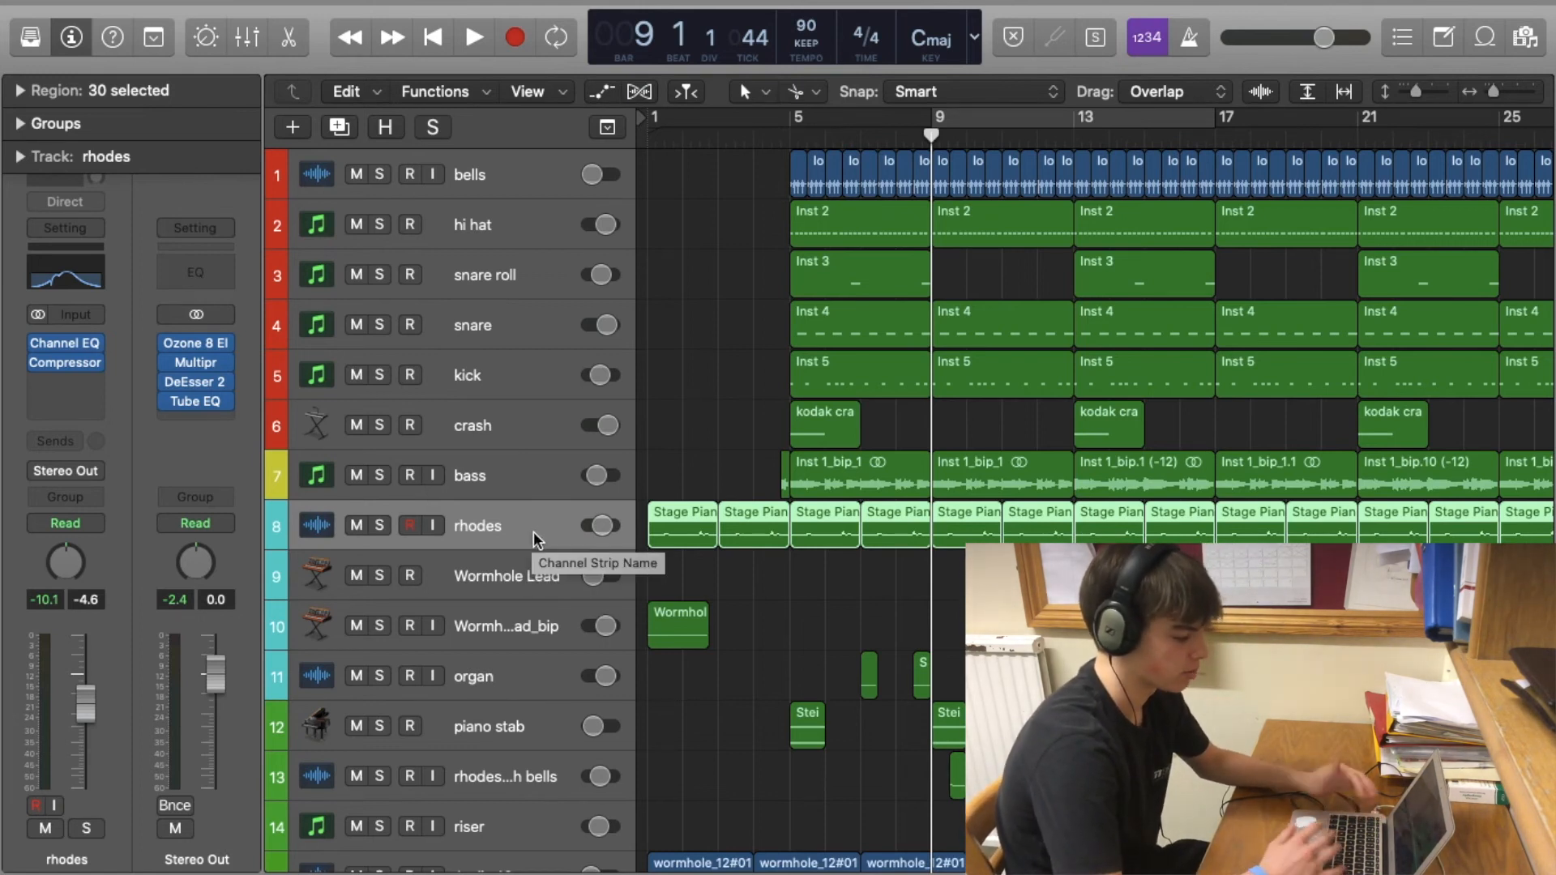
Step: Solo the rhodes track and move the playhead back to bar 5
{"action": "left_click", "coordinate": [378, 526]}
{"action": "key", "text": "comma"}
{"action": "key", "text": "comma"}
{"action": "key", "text": "comma"}
{"action": "key", "text": "comma"}
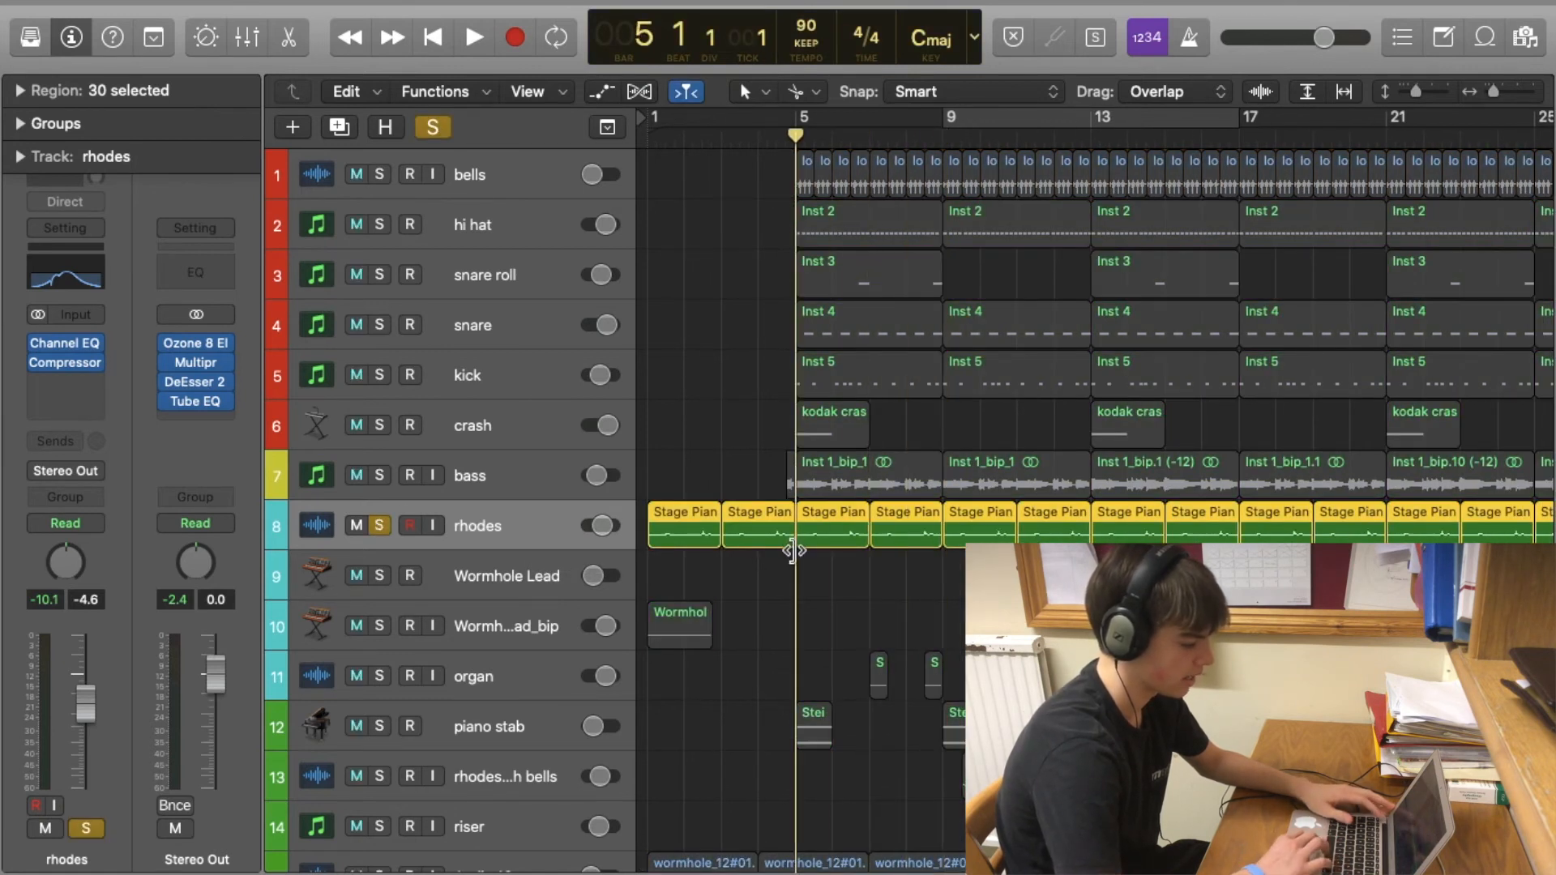
{"action": "key", "text": "super+Right"}
{"action": "key", "text": "super+Right"}
{"action": "key", "text": "super+Right"}
{"action": "key", "text": "super+Left"}
{"action": "key", "text": "super+Left"}
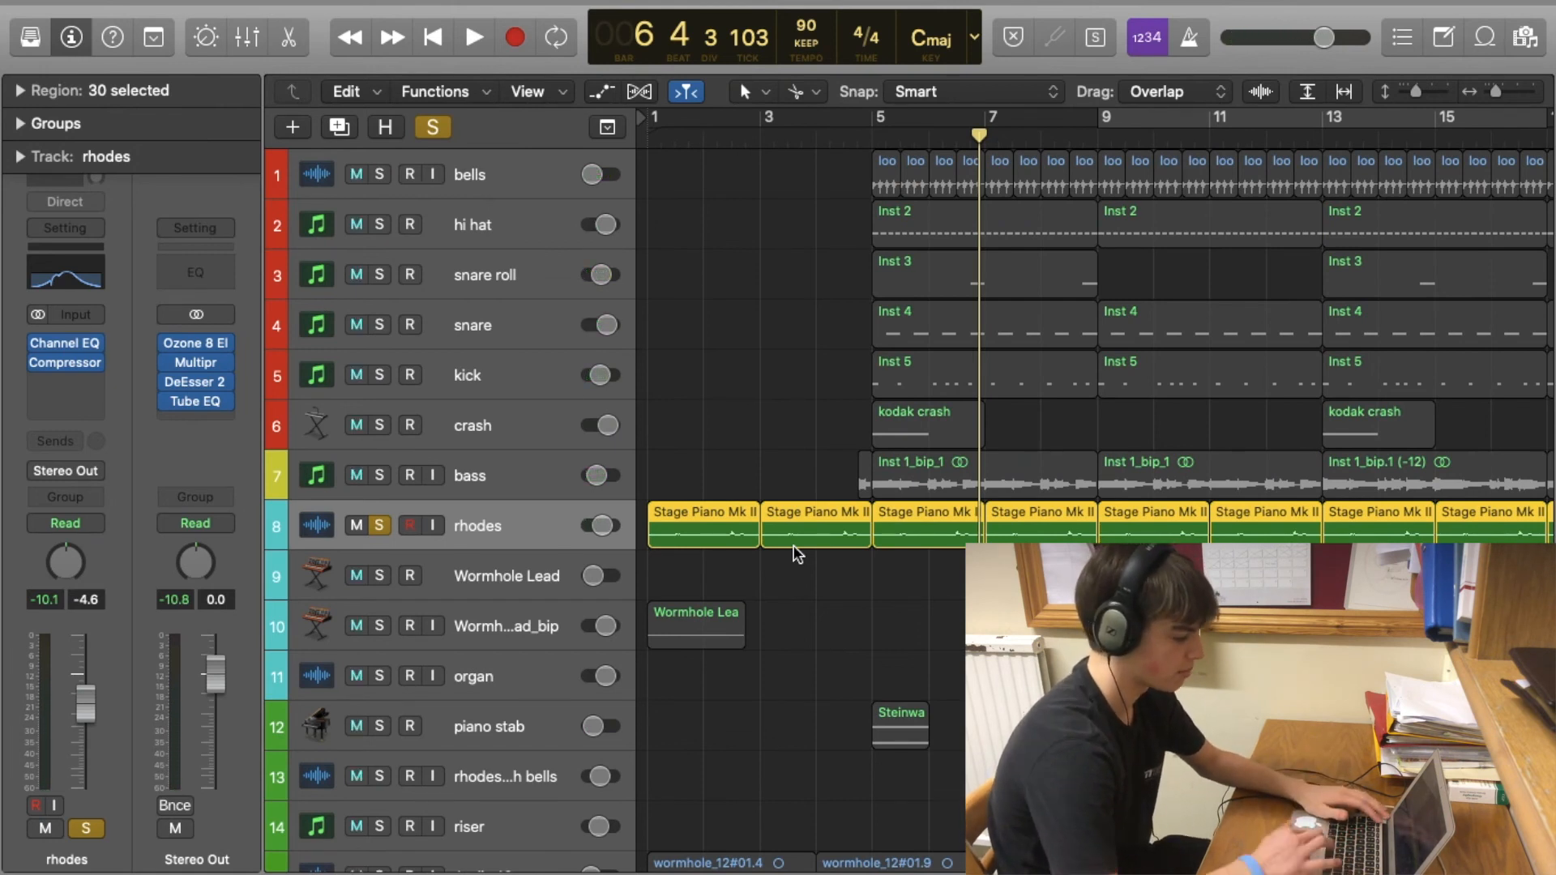
Step: Swap the solo from the rhodes to the snare track, play the snare alone, stop playback and clear the solo
{"action": "mouse_move", "coordinate": [65, 373]}
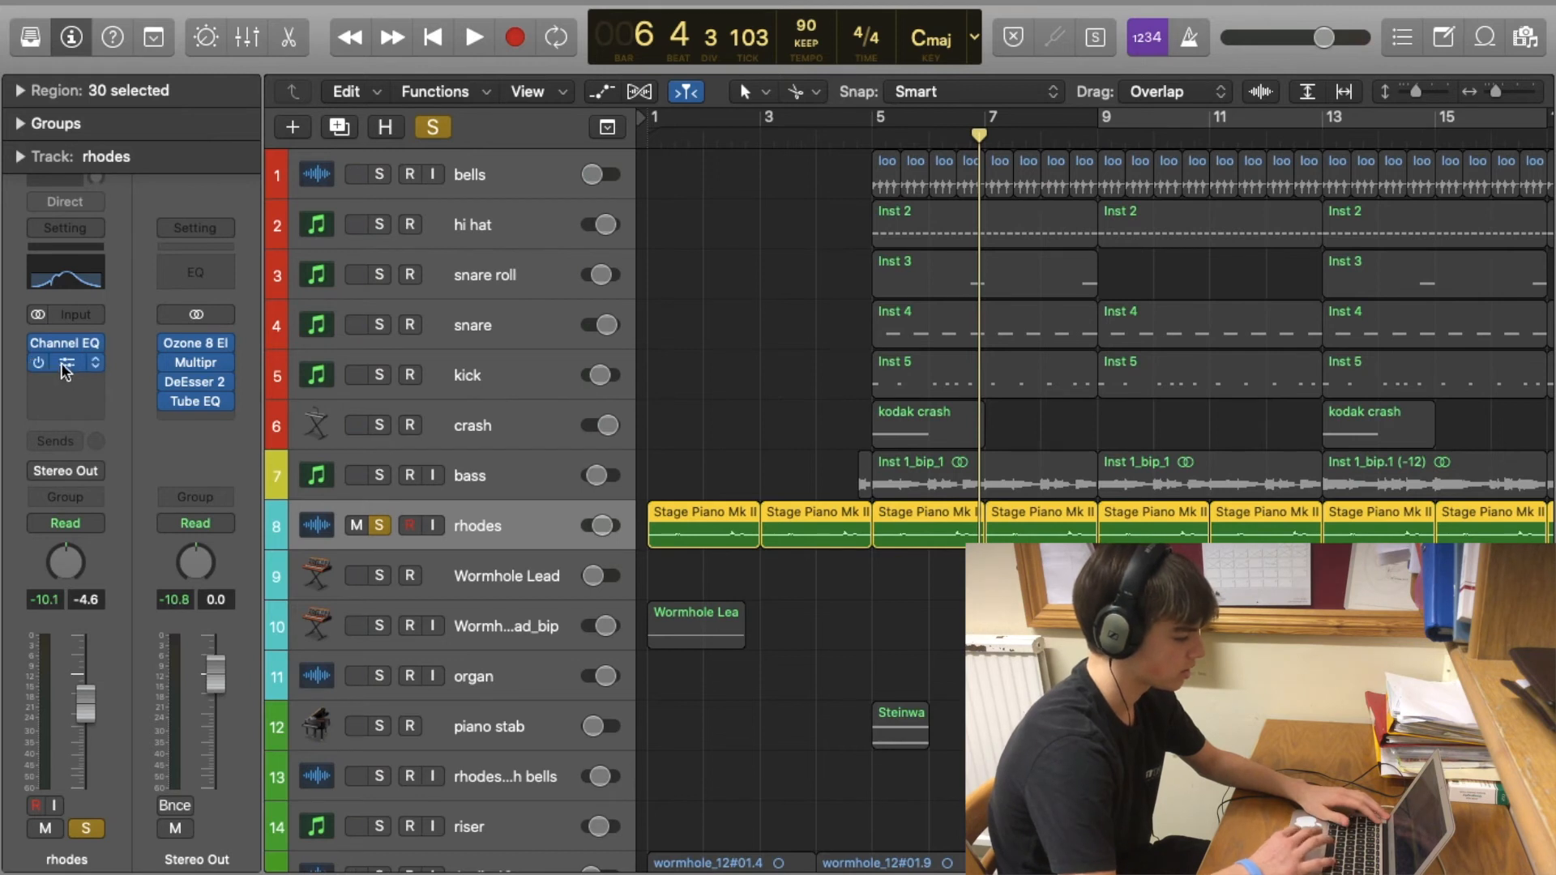
{"action": "left_click", "coordinate": [379, 526]}
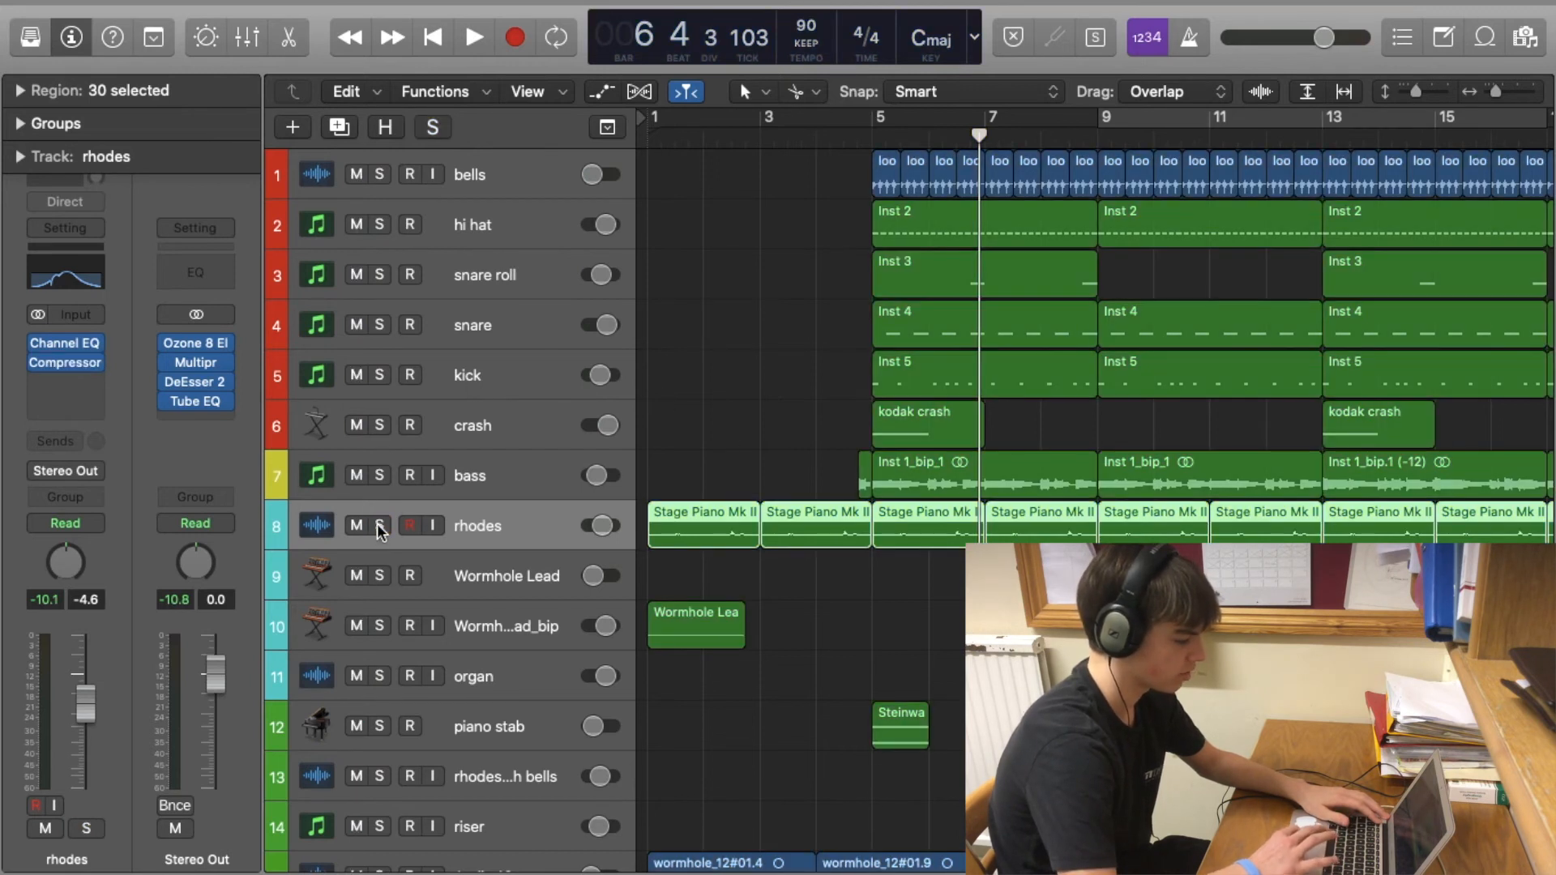
{"action": "left_click", "coordinate": [379, 325]}
{"action": "key", "text": "space"}
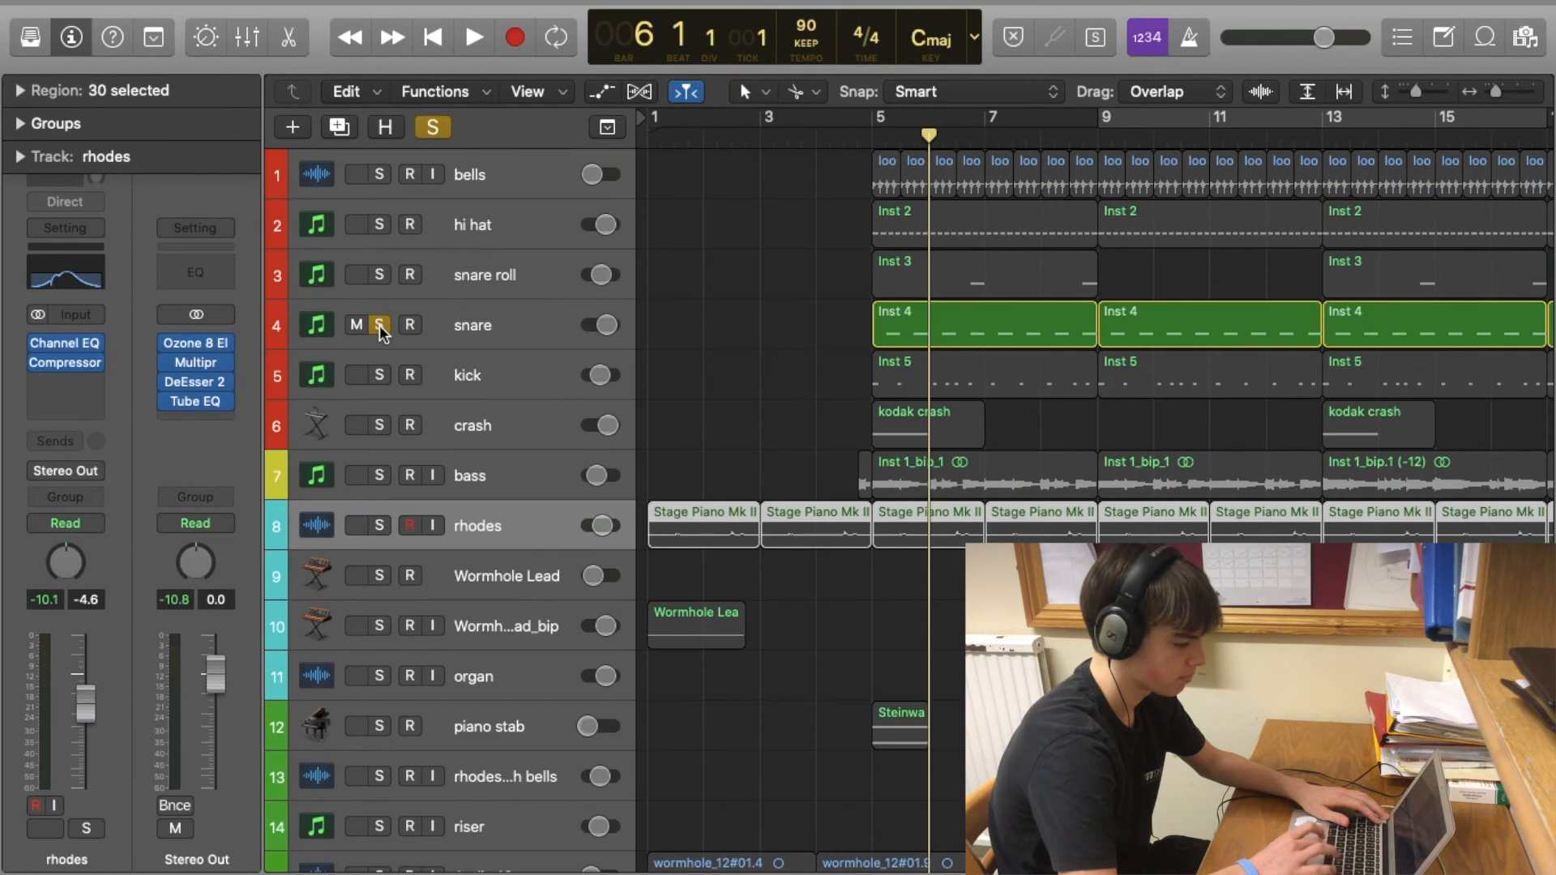
{"action": "key", "text": "space"}
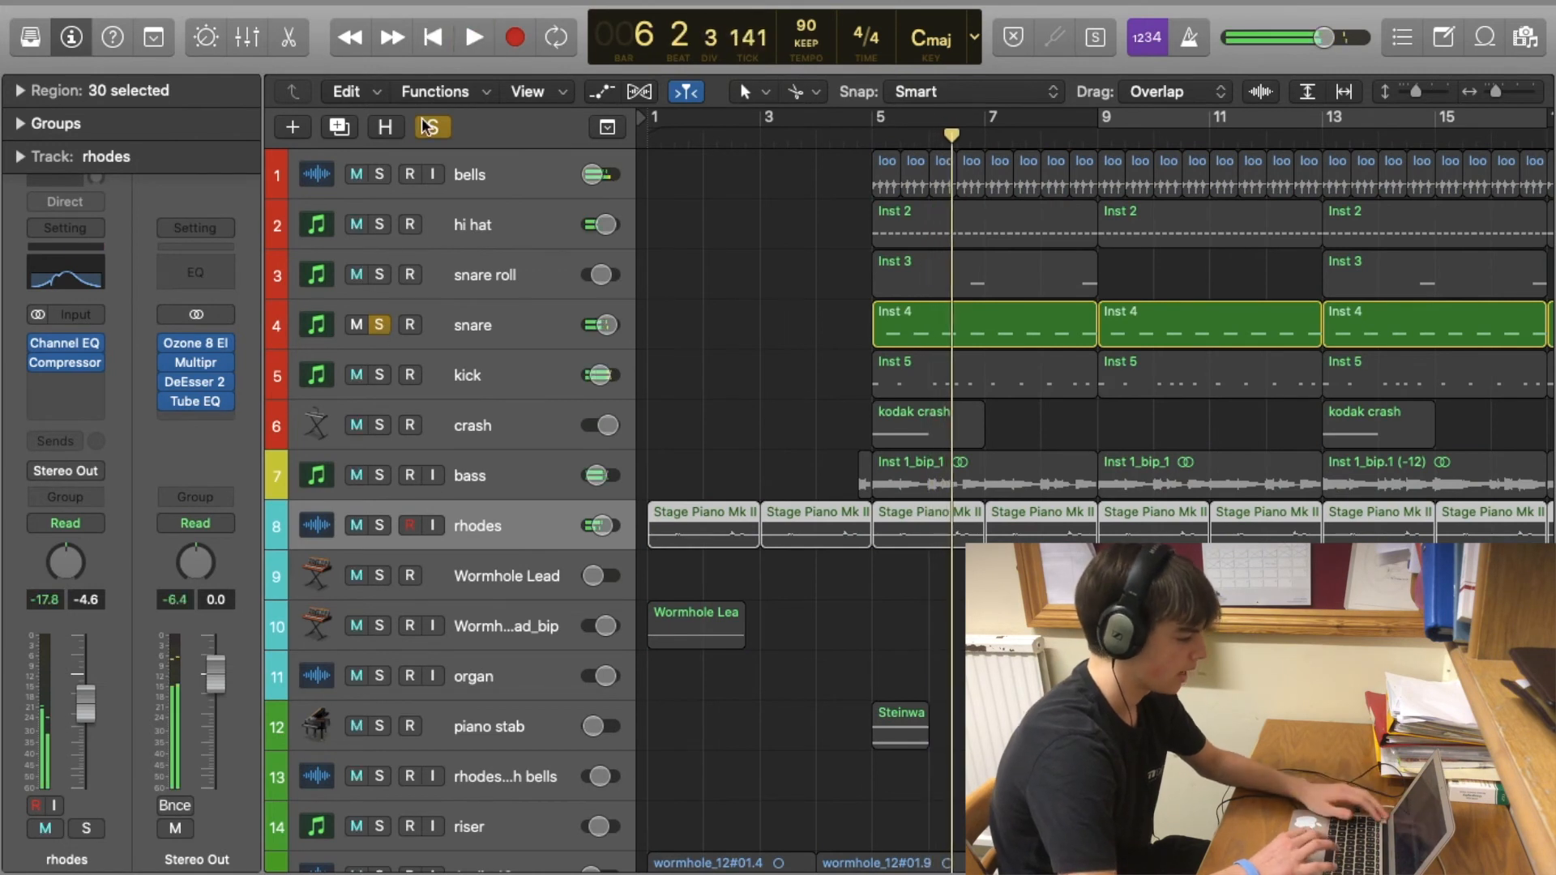
{"action": "left_click", "coordinate": [434, 130]}
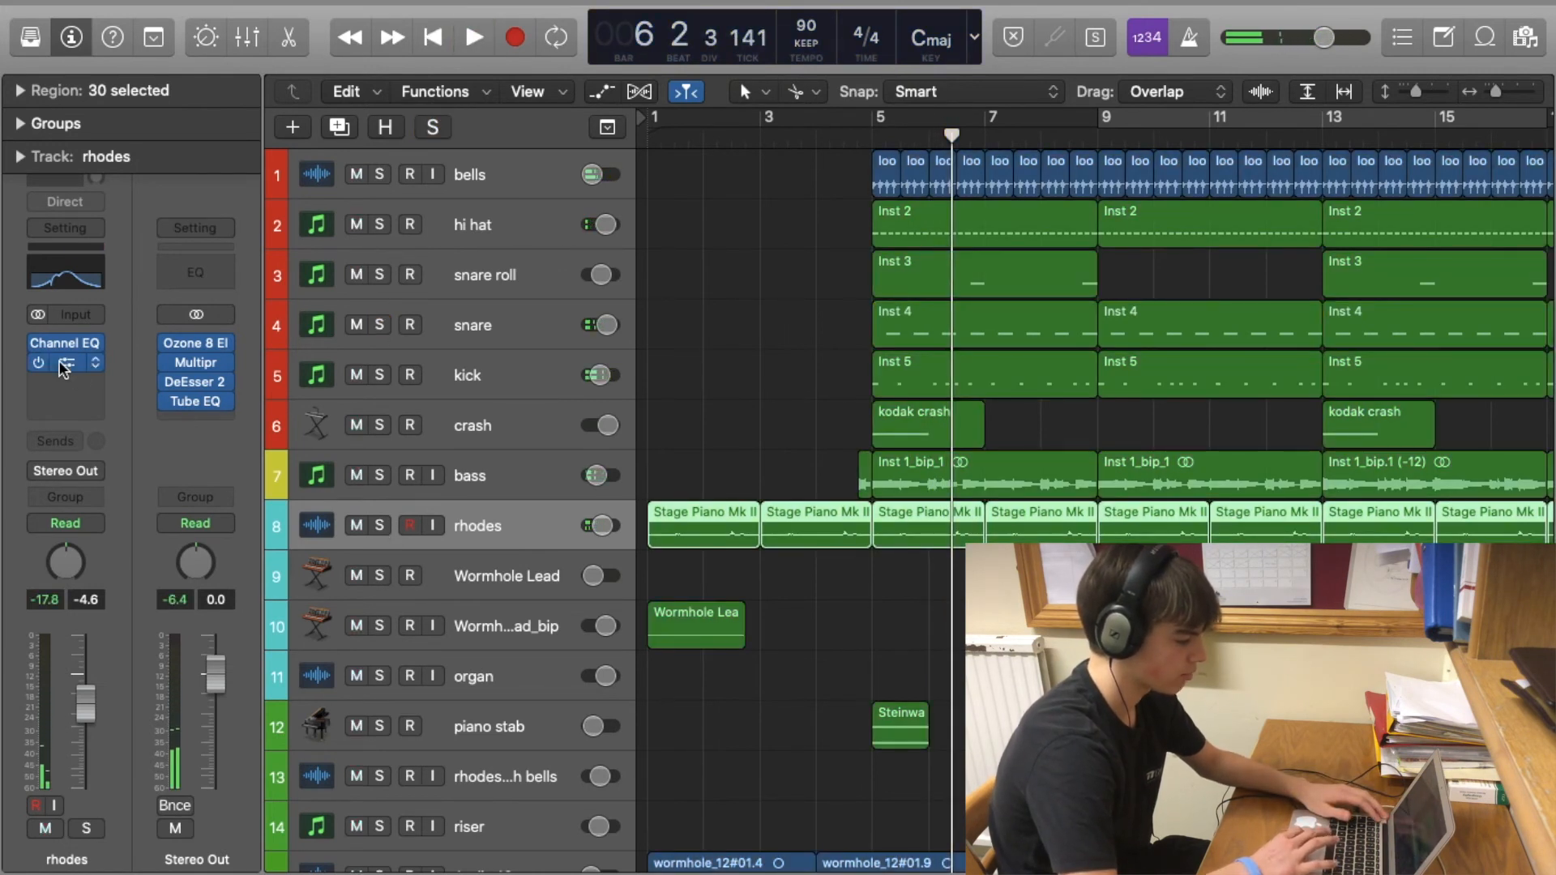
Step: Open the rhodes compressor and inspect its side-chain source choices, keeping snare (Inst 4) as the source
{"action": "key", "text": "v"}
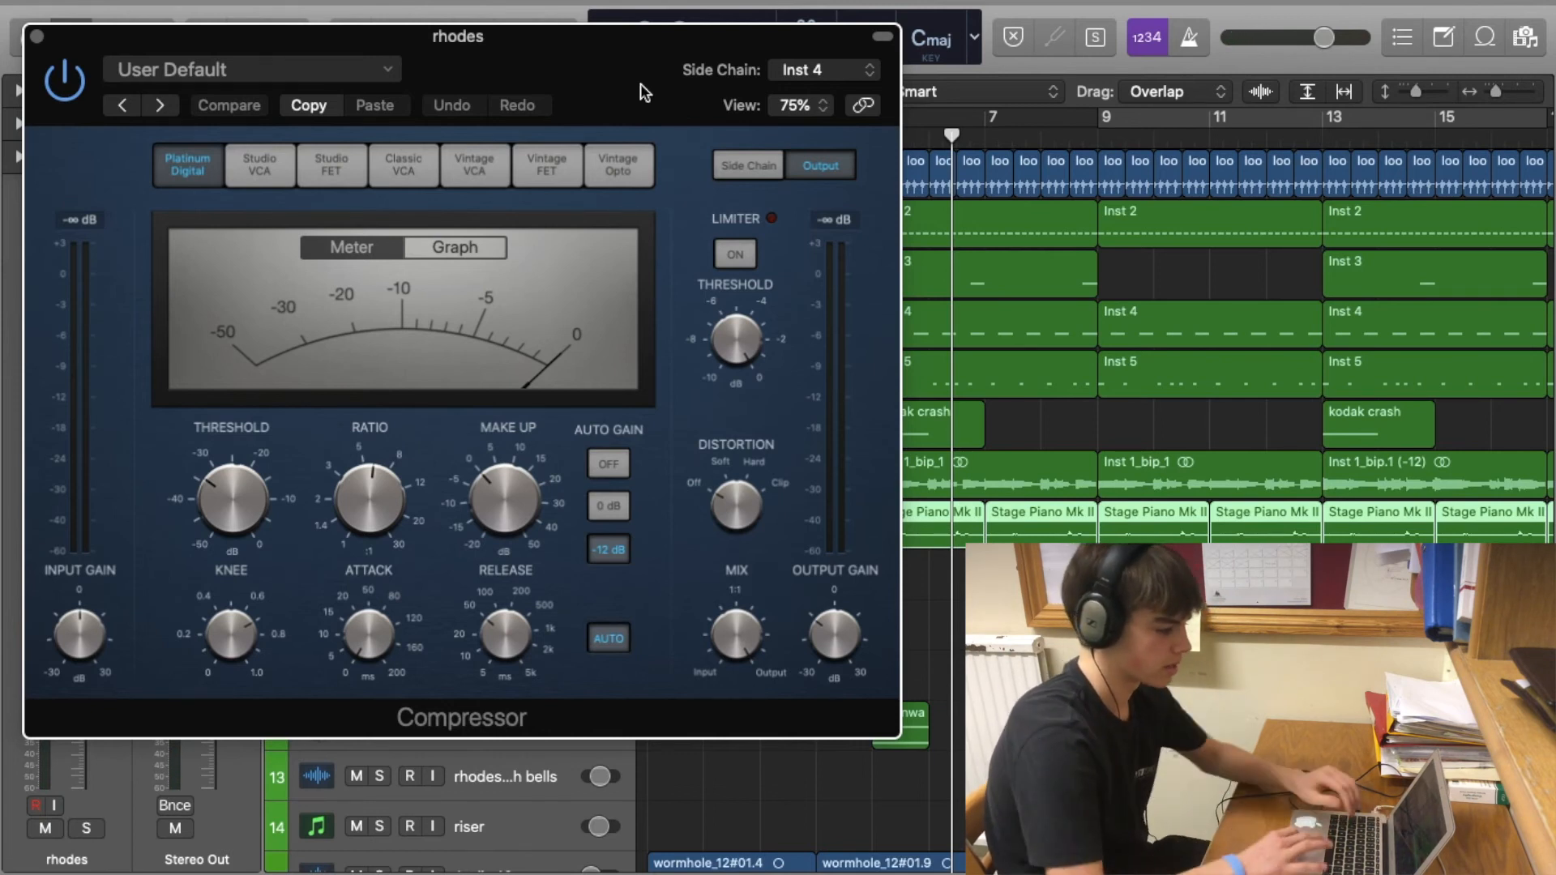
{"action": "left_click", "coordinate": [869, 76]}
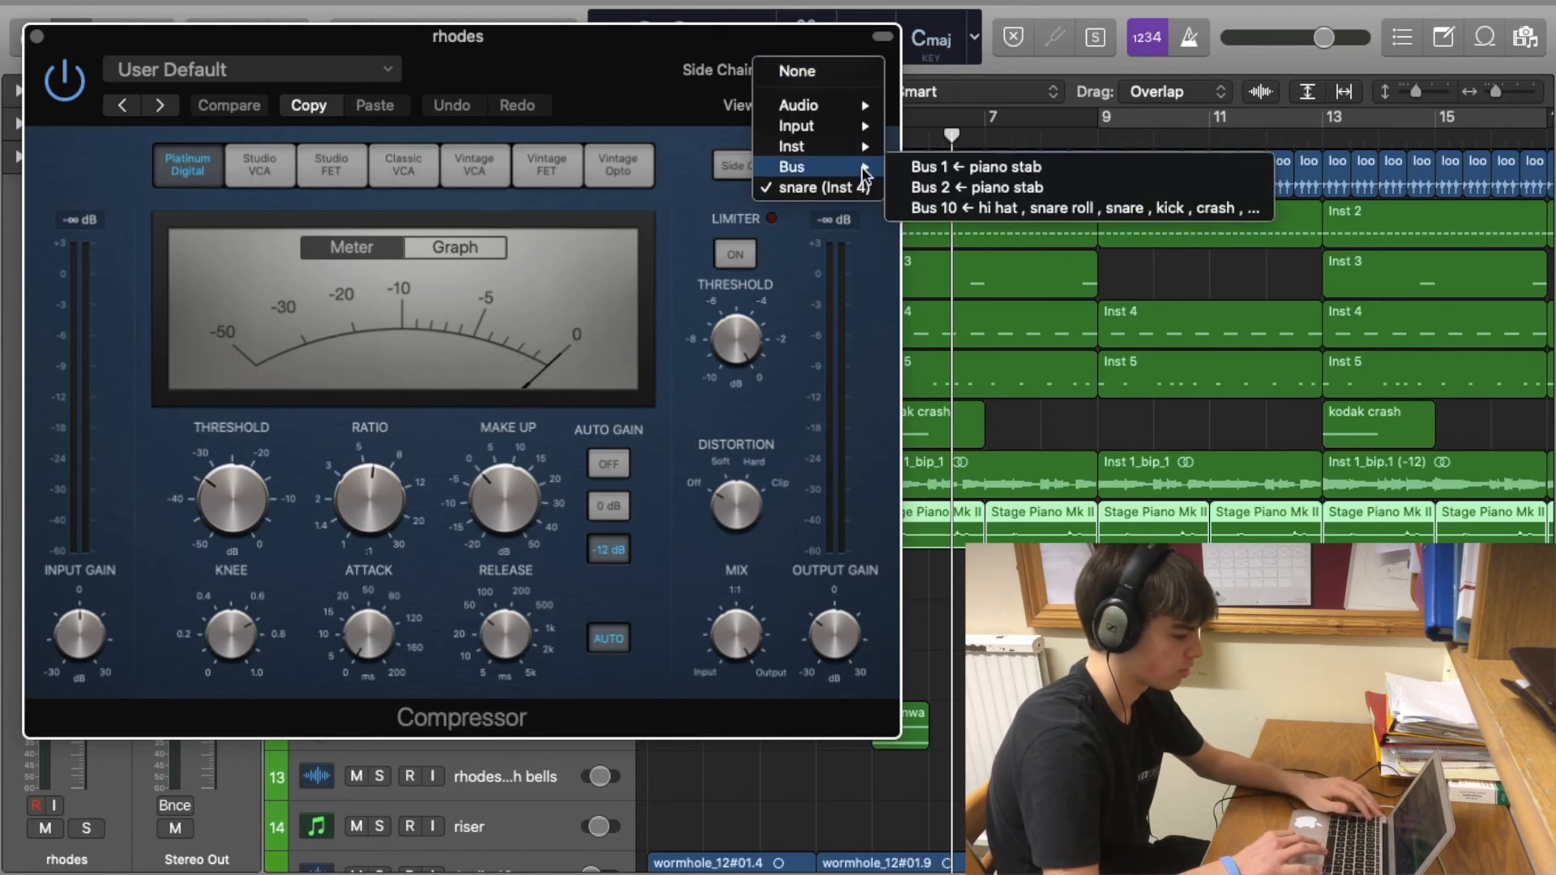
{"action": "mouse_move", "coordinate": [859, 147]}
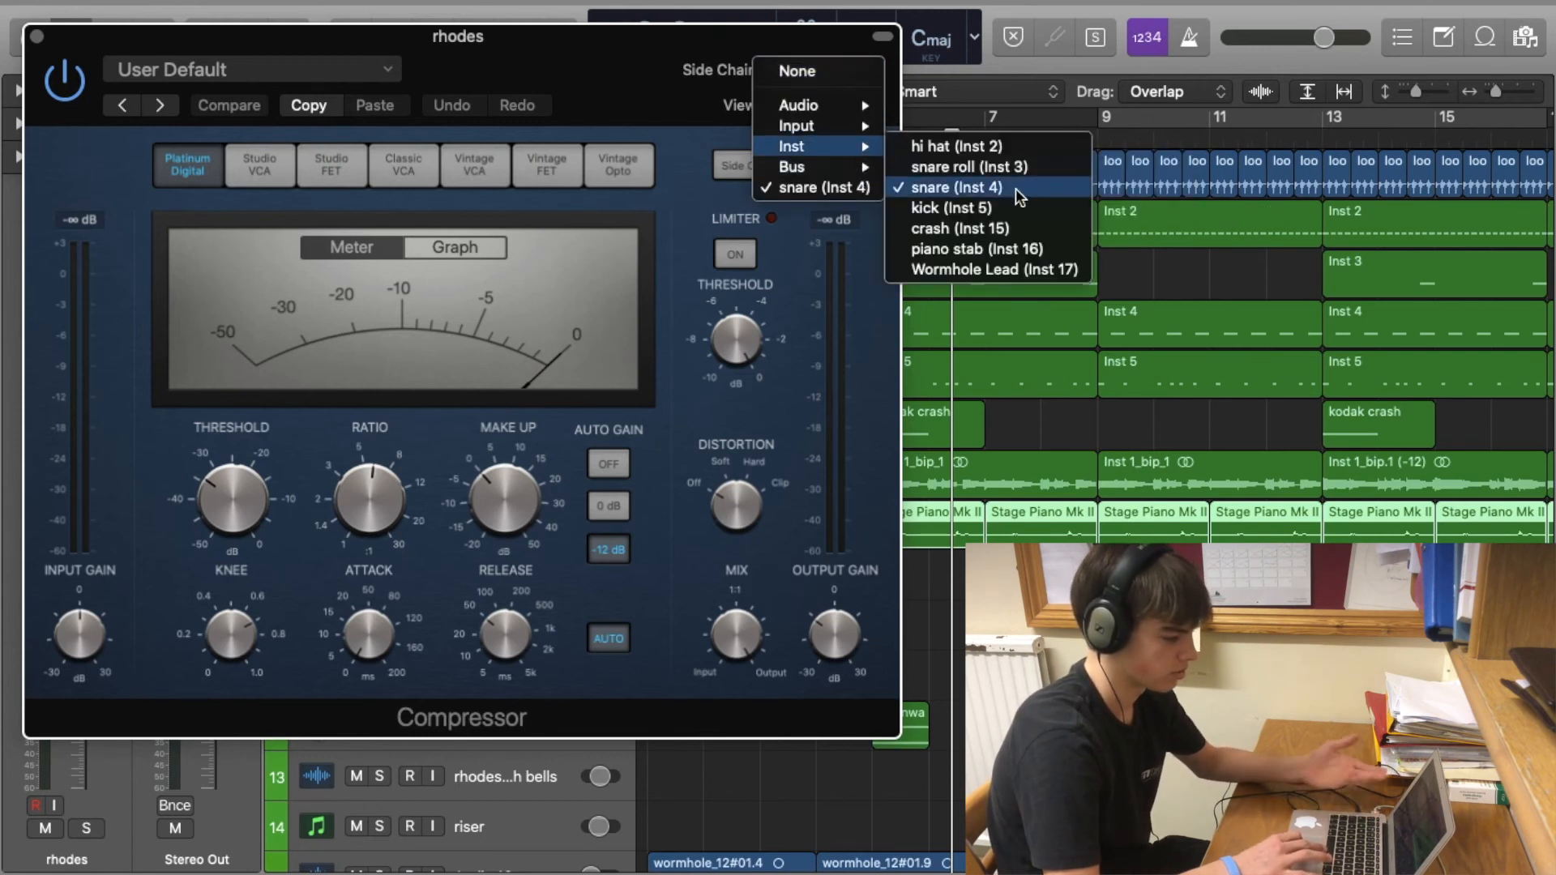
{"action": "left_click", "coordinate": [548, 67]}
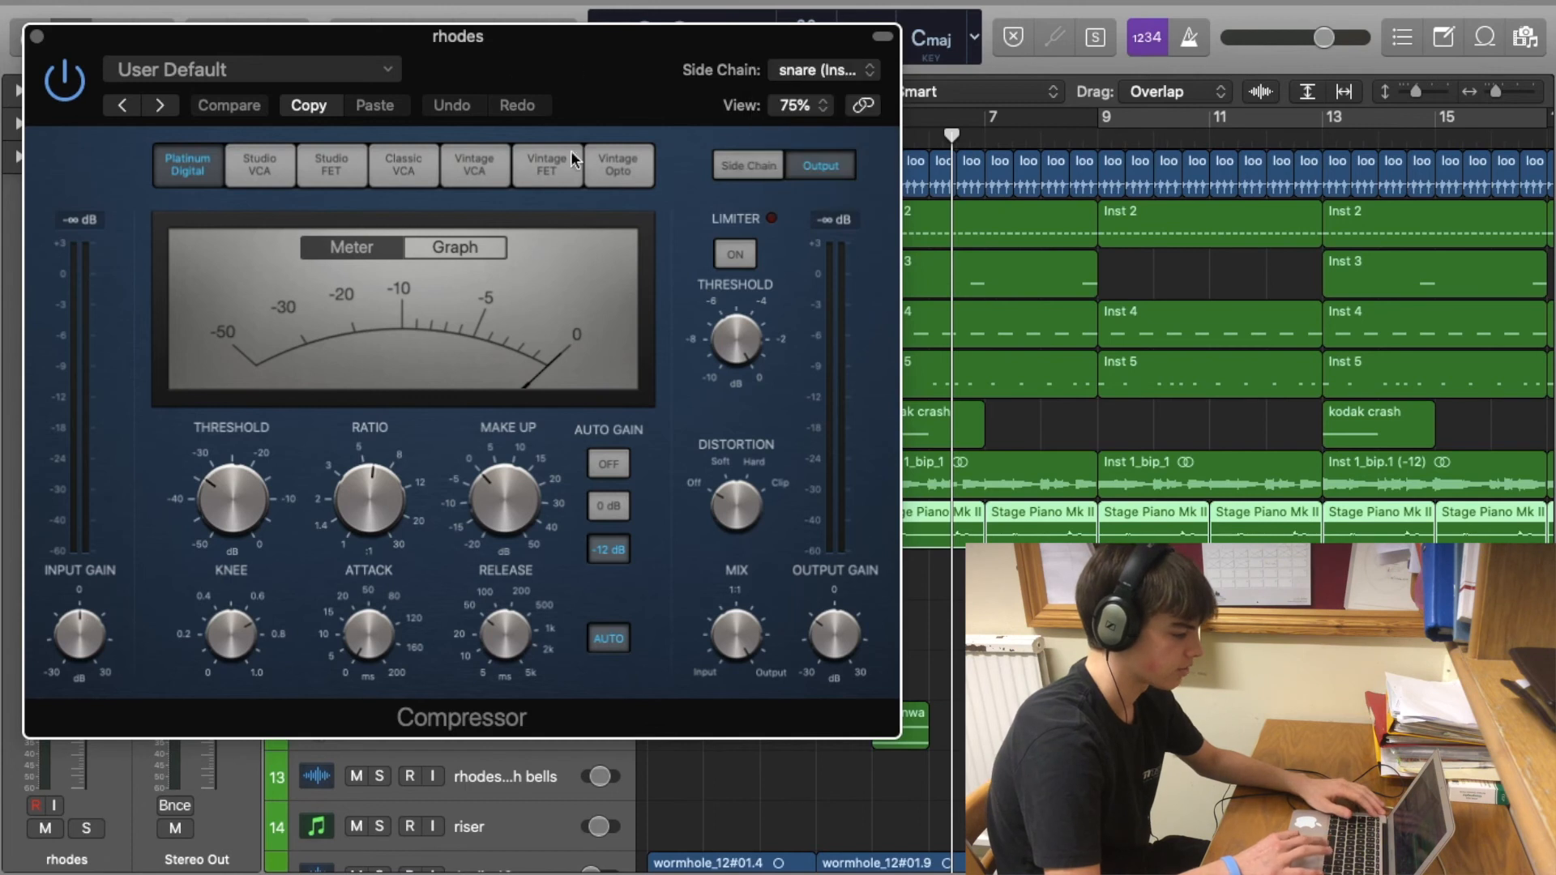
Step: Move the compressor window clear of the ruler and play the full mix from bar 5 while watching the rhodes compressor's meter
{"action": "left_click_drag", "start_coordinate": [644, 41], "coordinate": [610, 120]}
{"action": "left_click", "coordinate": [876, 132]}
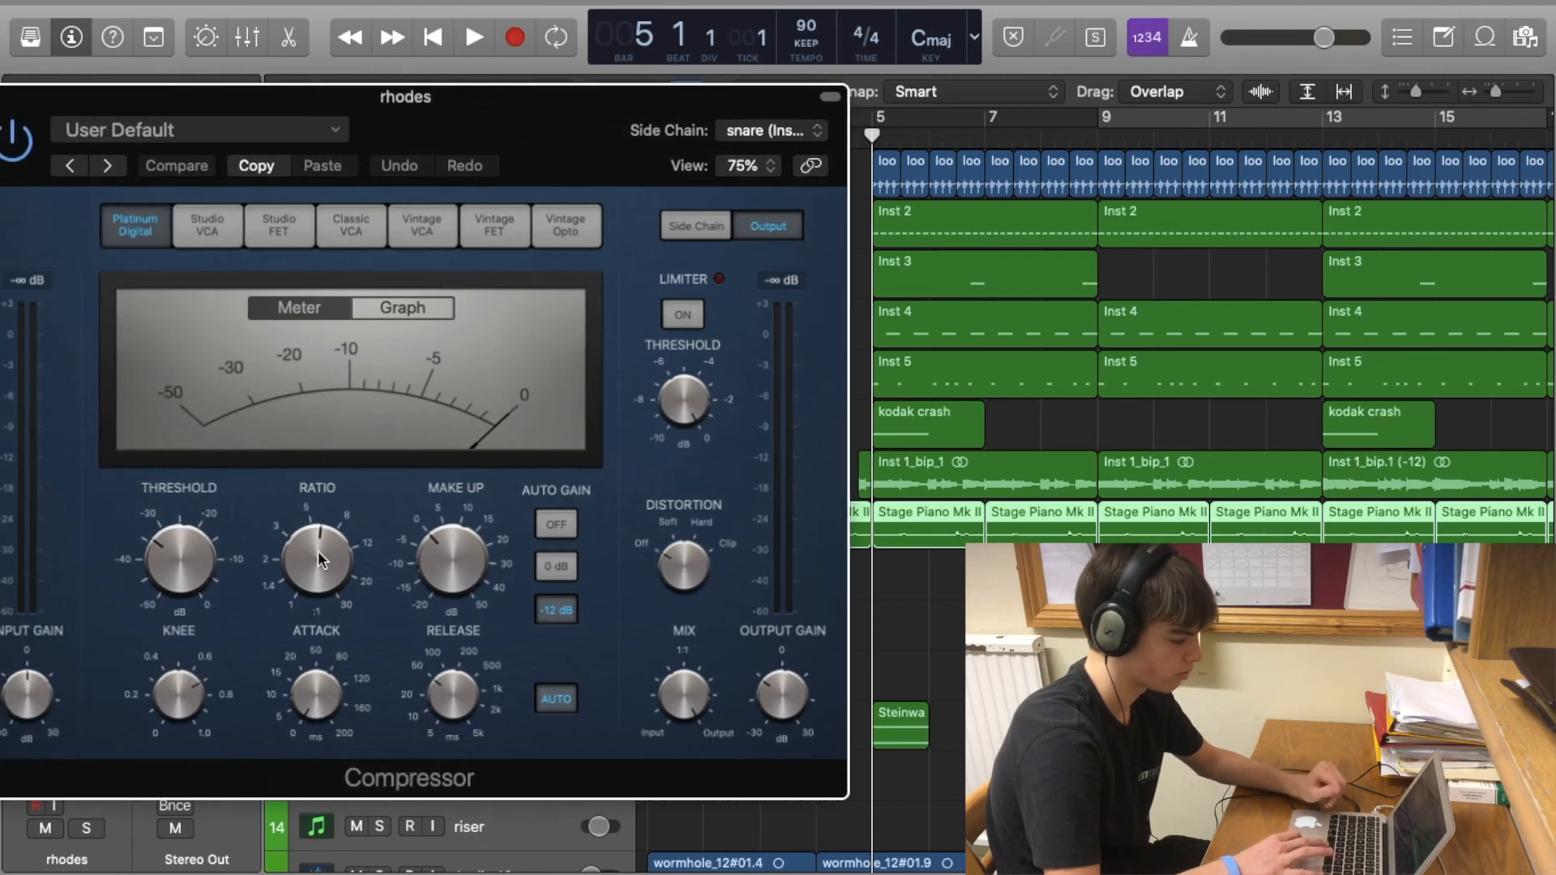
{"action": "key", "text": "space"}
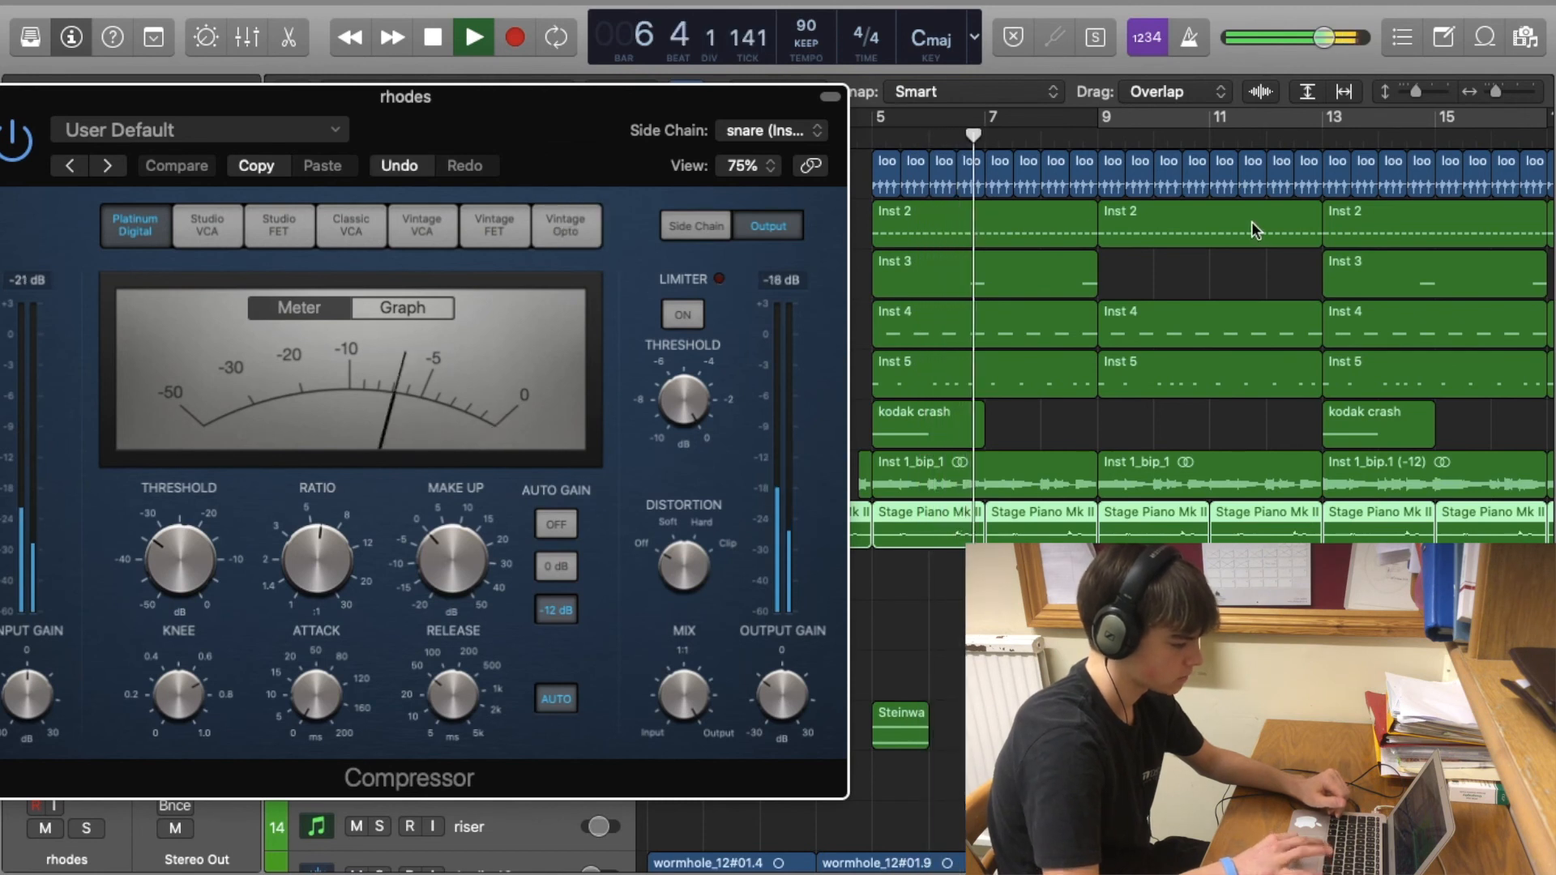
Step: Uncover the track headers, stop playback, solo and play the snare and rhodes together, and unsolo the snare to hear only the rhodes
{"action": "left_click_drag", "start_coordinate": [582, 126], "coordinate": [1502, 128]}
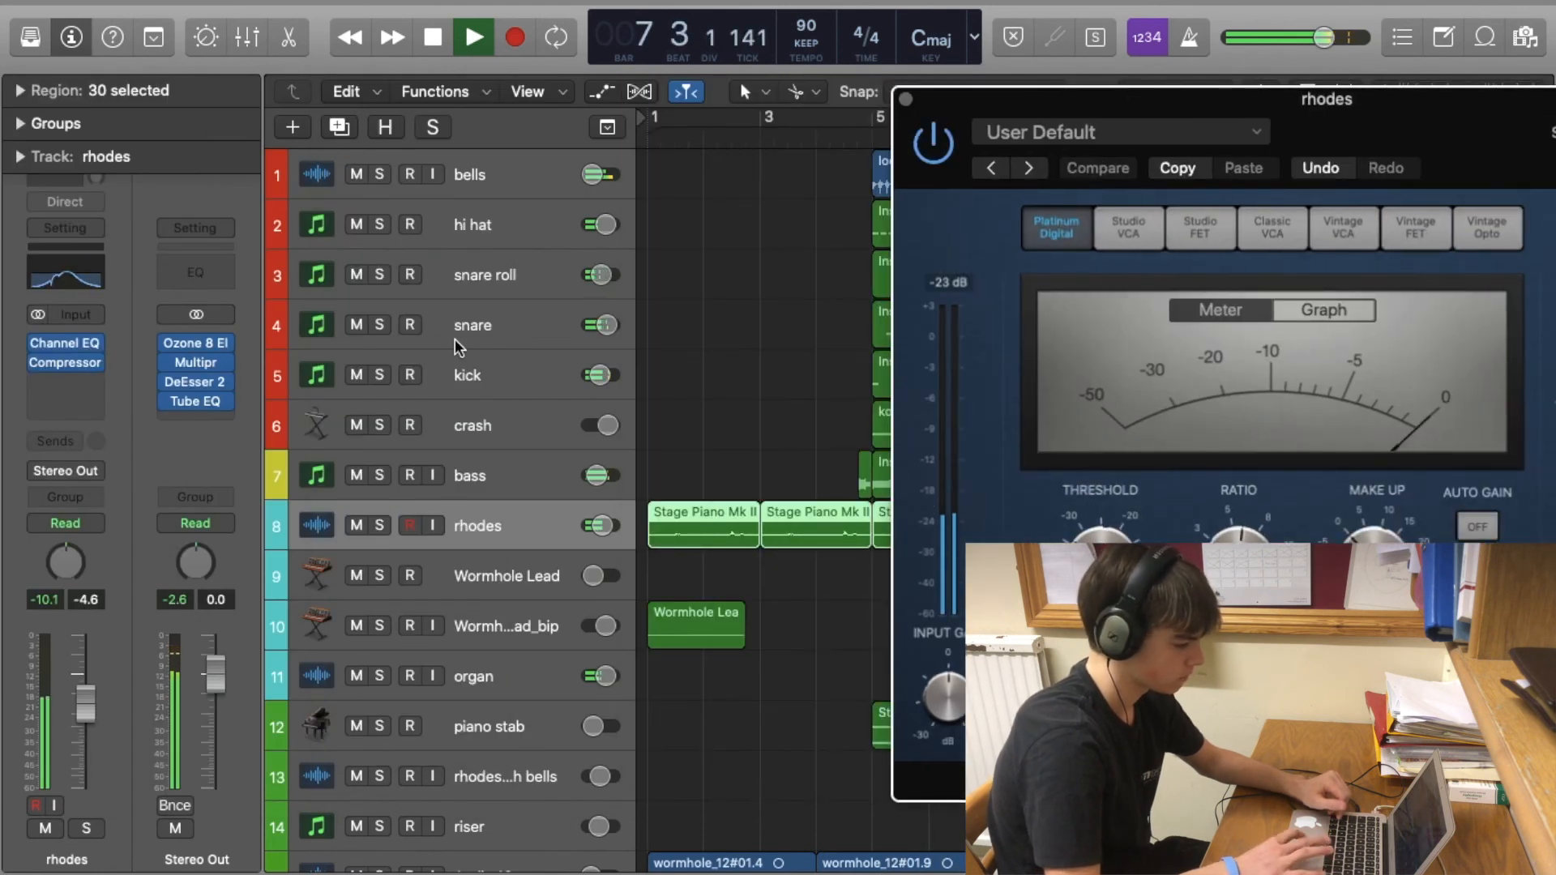
{"action": "key", "text": "space"}
{"action": "left_click", "coordinate": [380, 325]}
{"action": "left_click", "coordinate": [379, 525]}
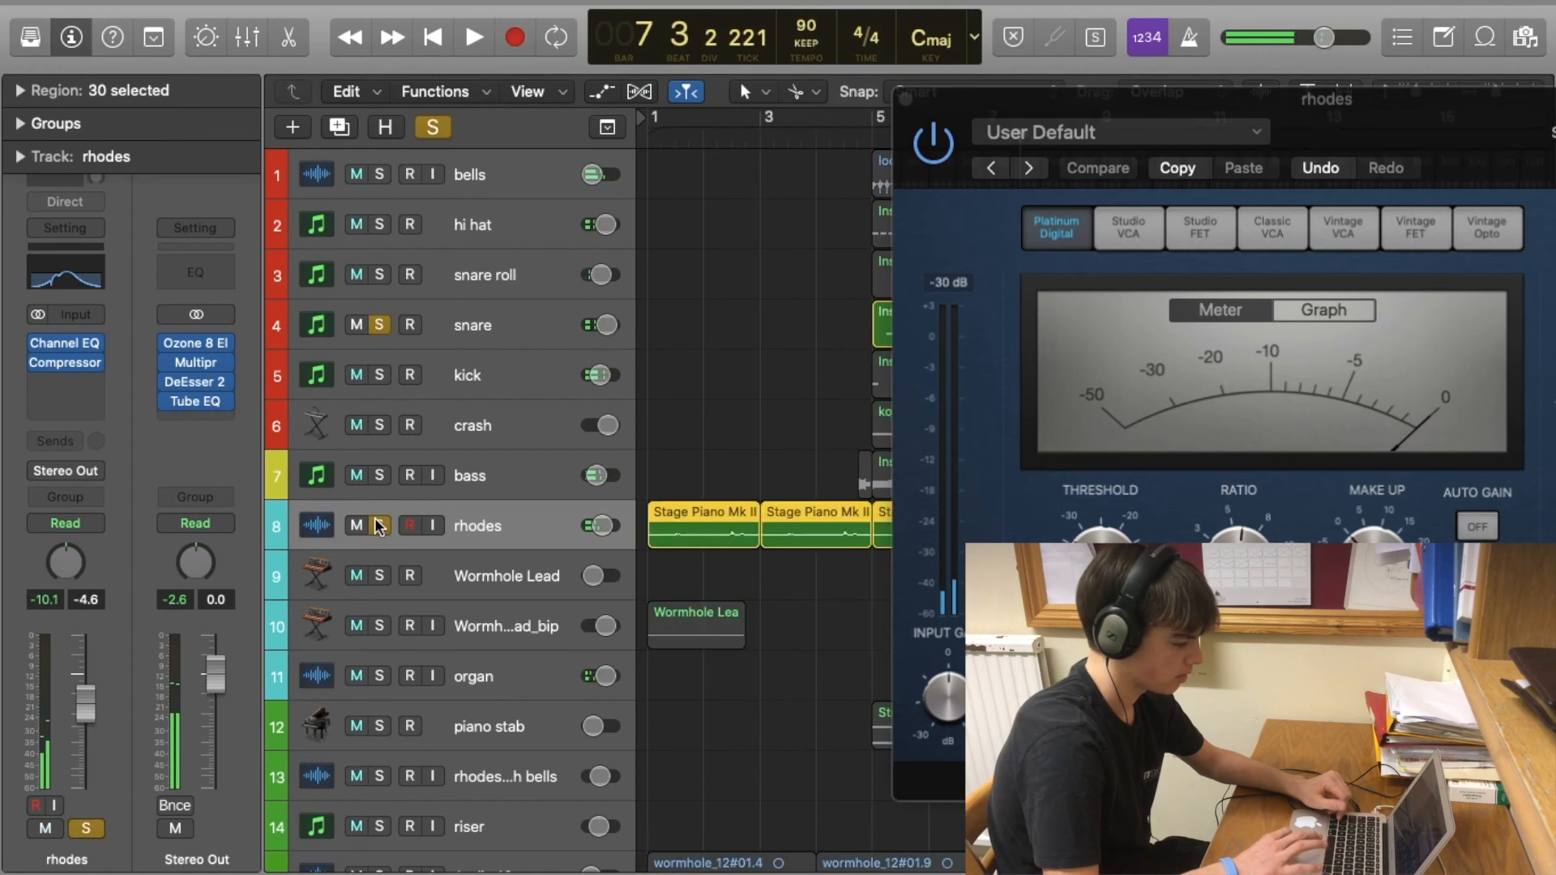
{"action": "key", "text": "space"}
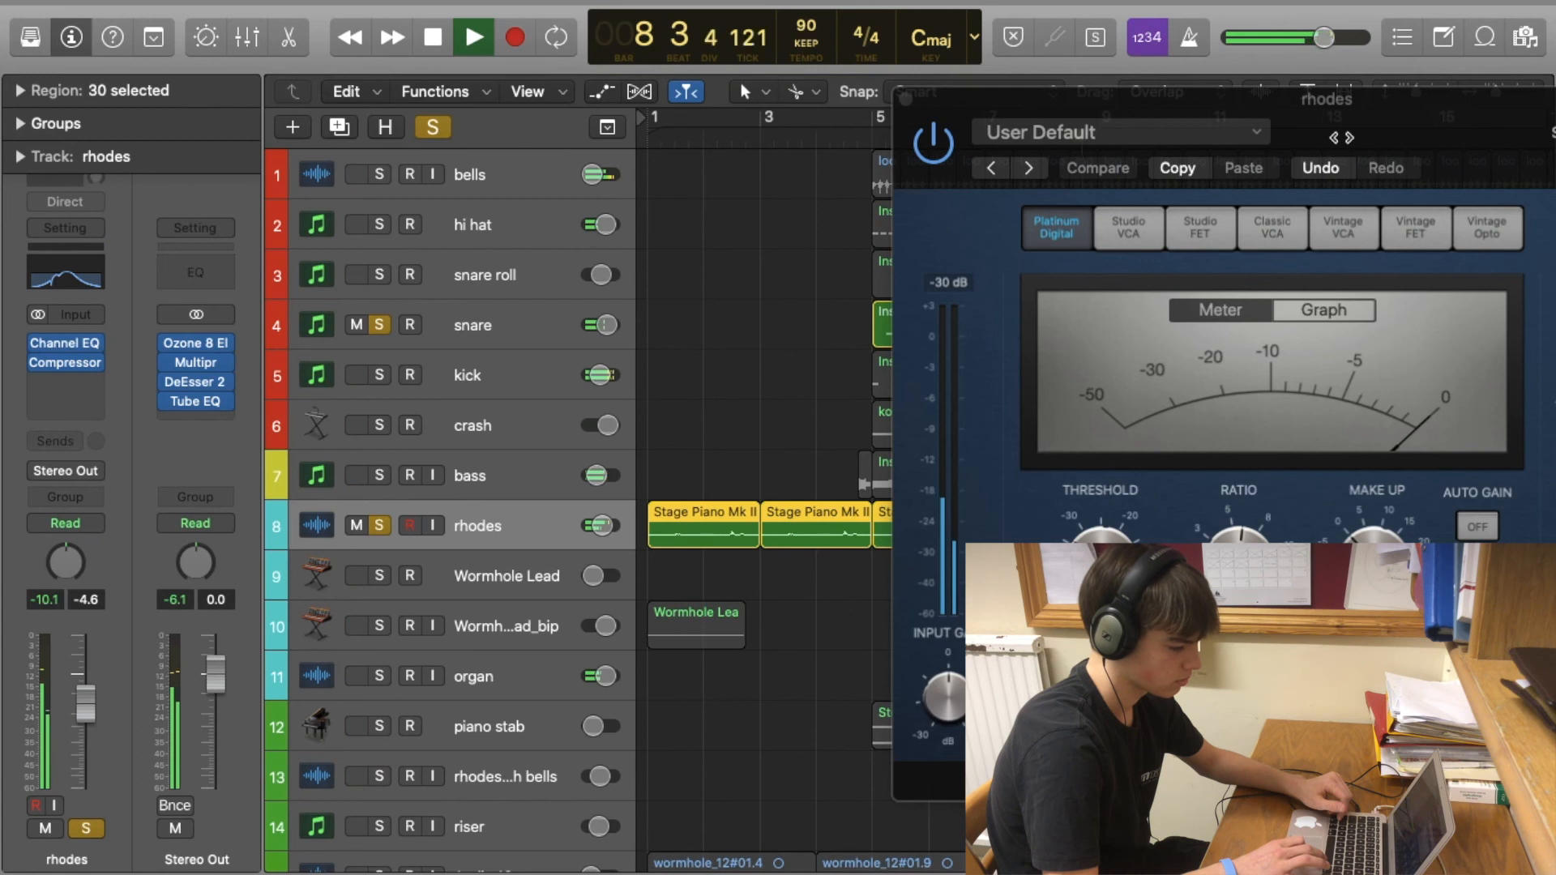
{"action": "left_click", "coordinate": [379, 325]}
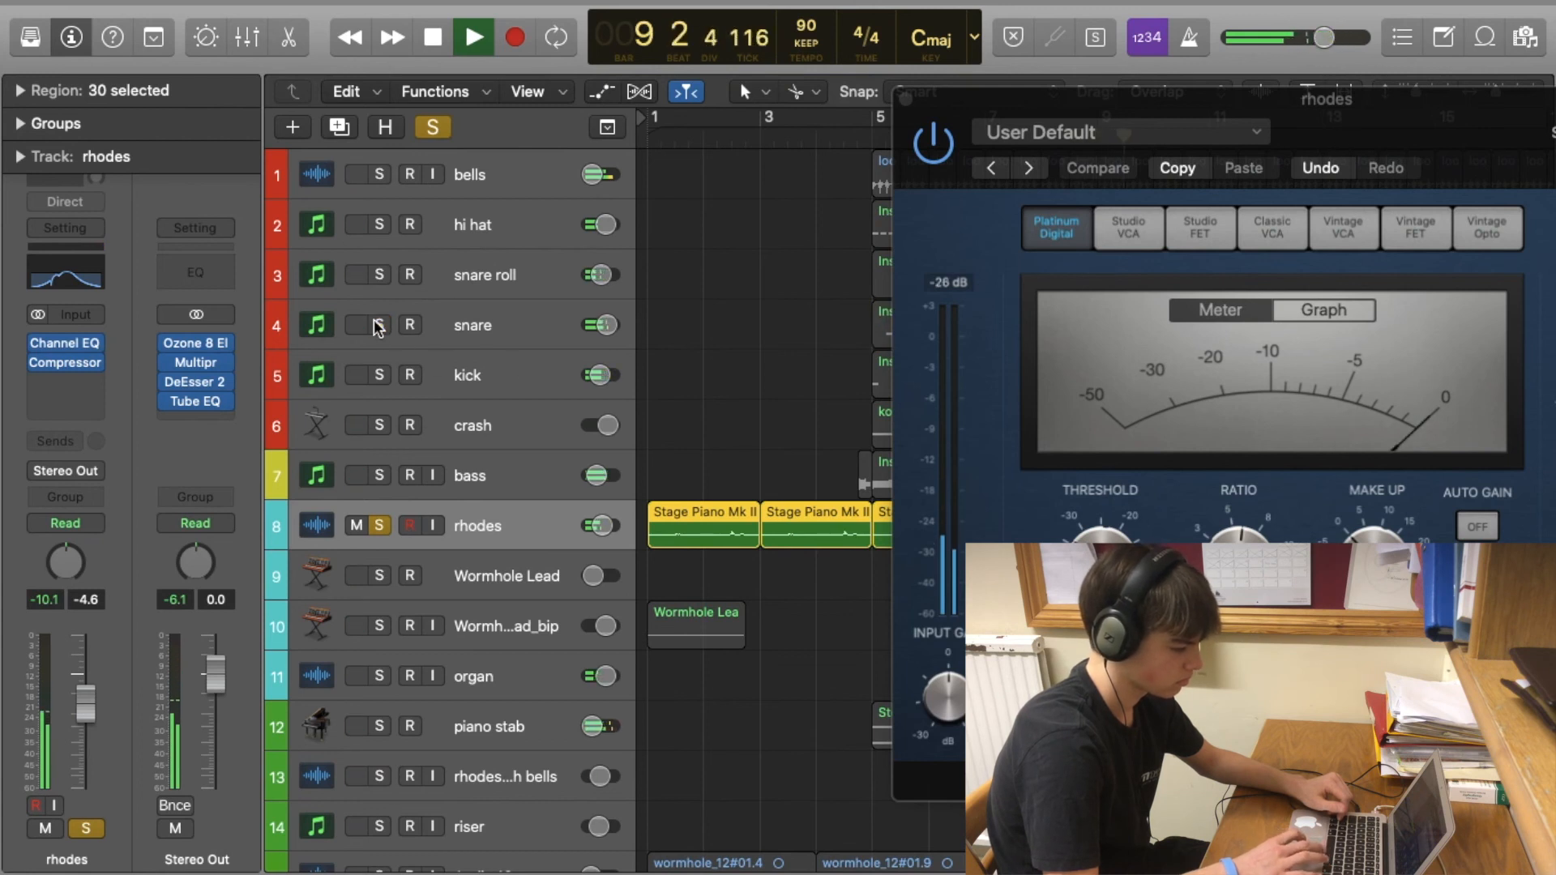